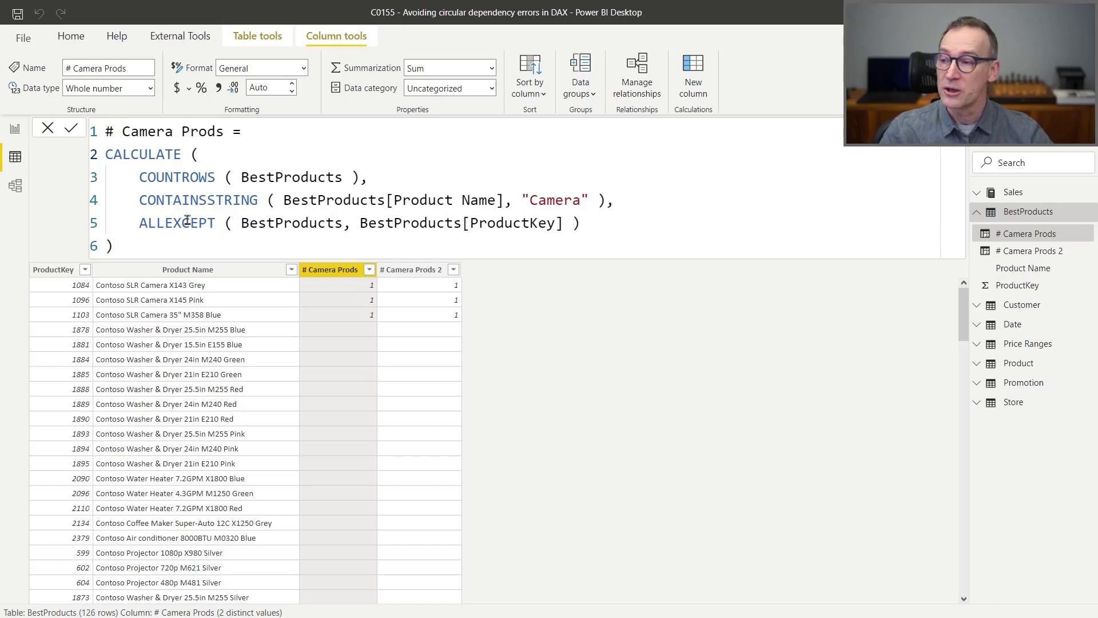
left_click_drag(140, 224, 610, 230)
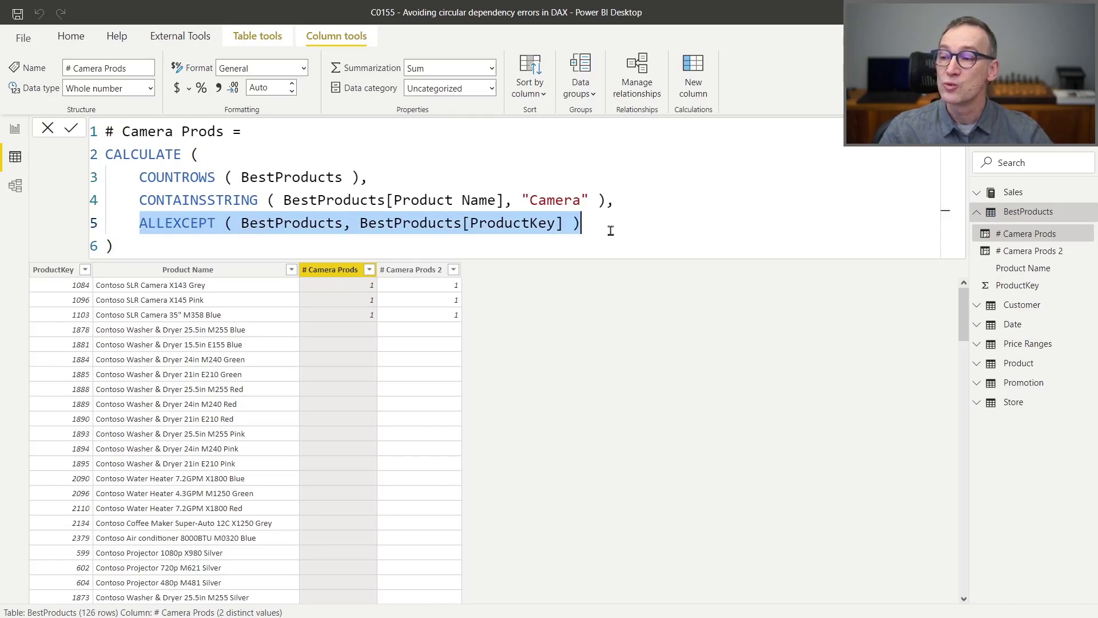
left_click(615, 224)
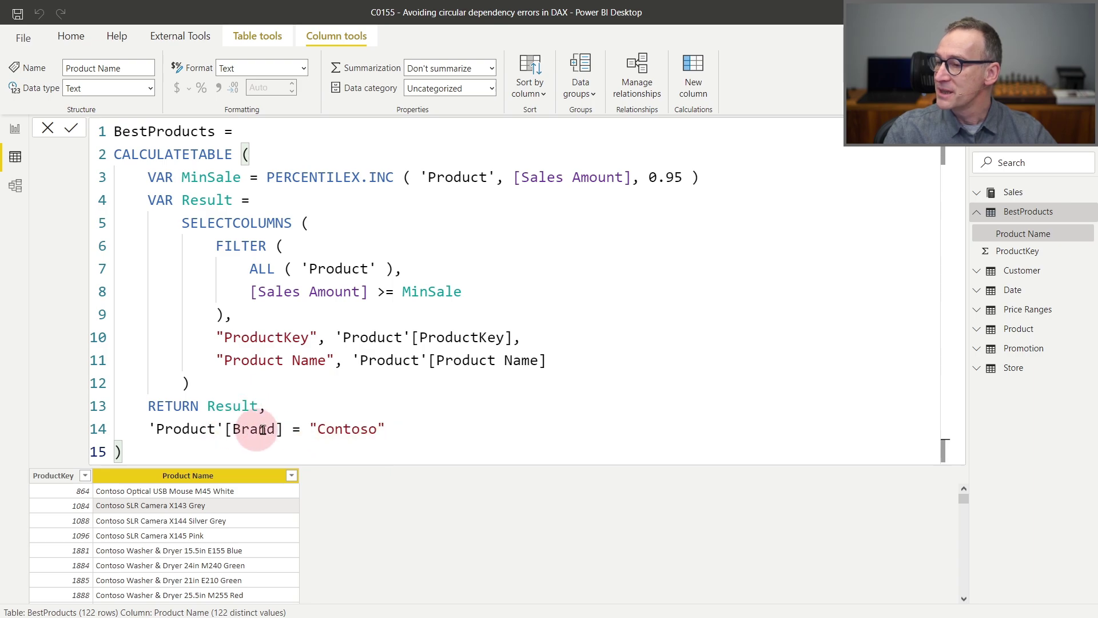
left_click(332, 427)
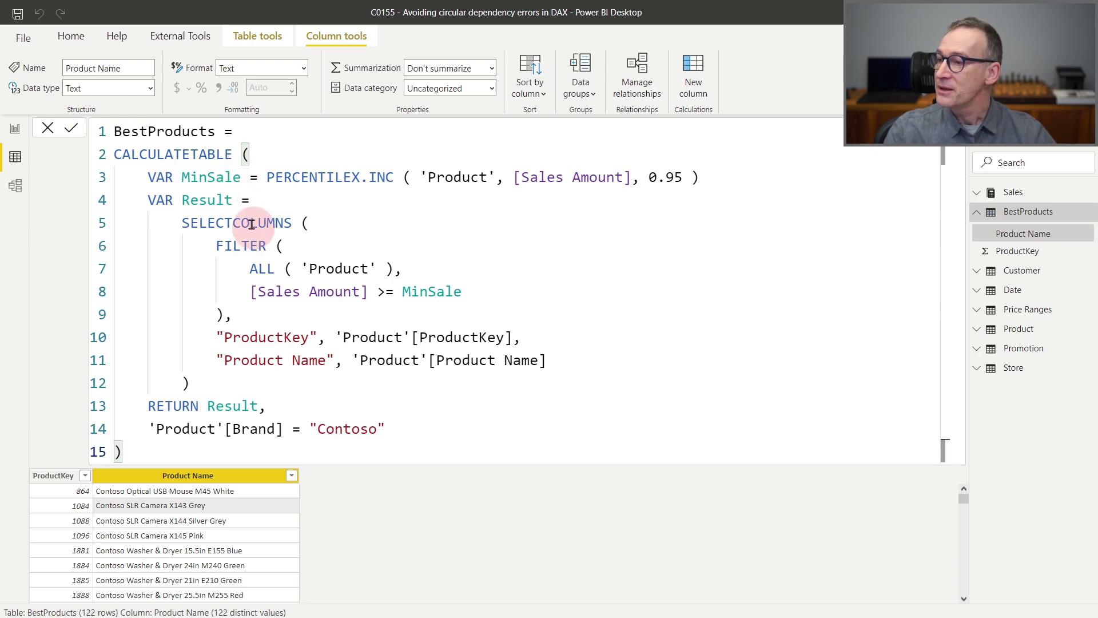
left_click(266, 246)
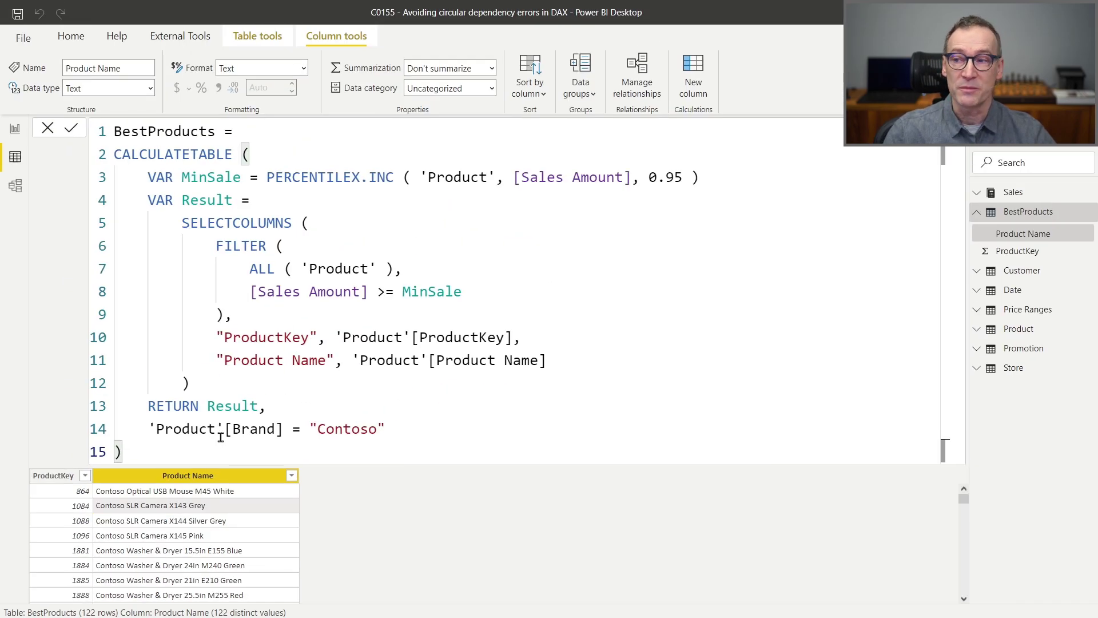
Create a relationship from the Product table's ProductKey to the BestProducts table's ProductKey in the model diagram
left_click(22, 190)
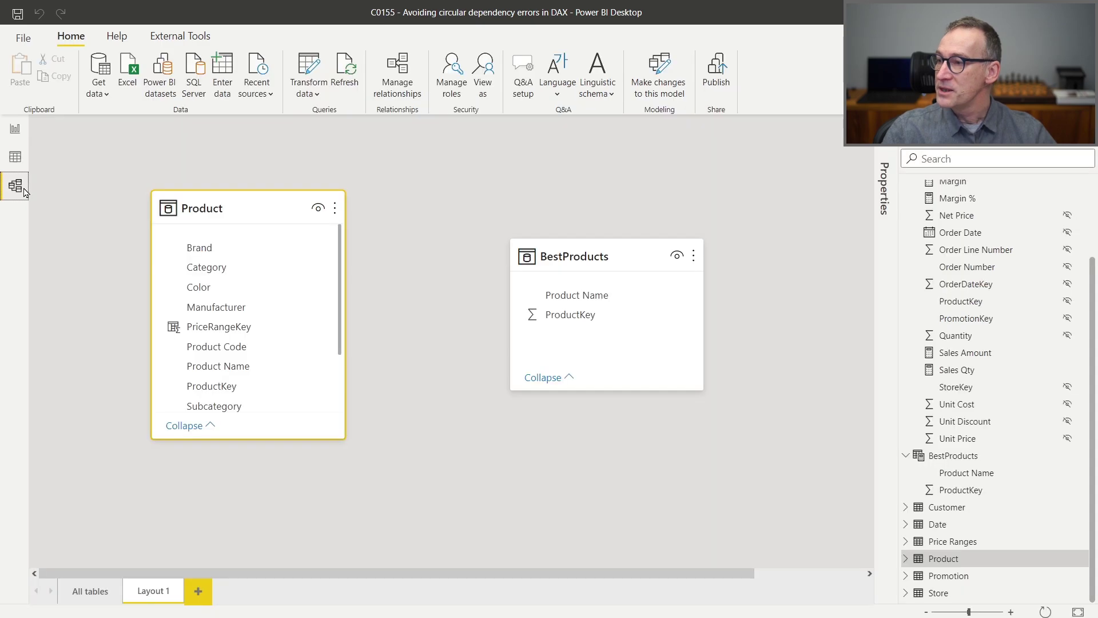
left_click(588, 248)
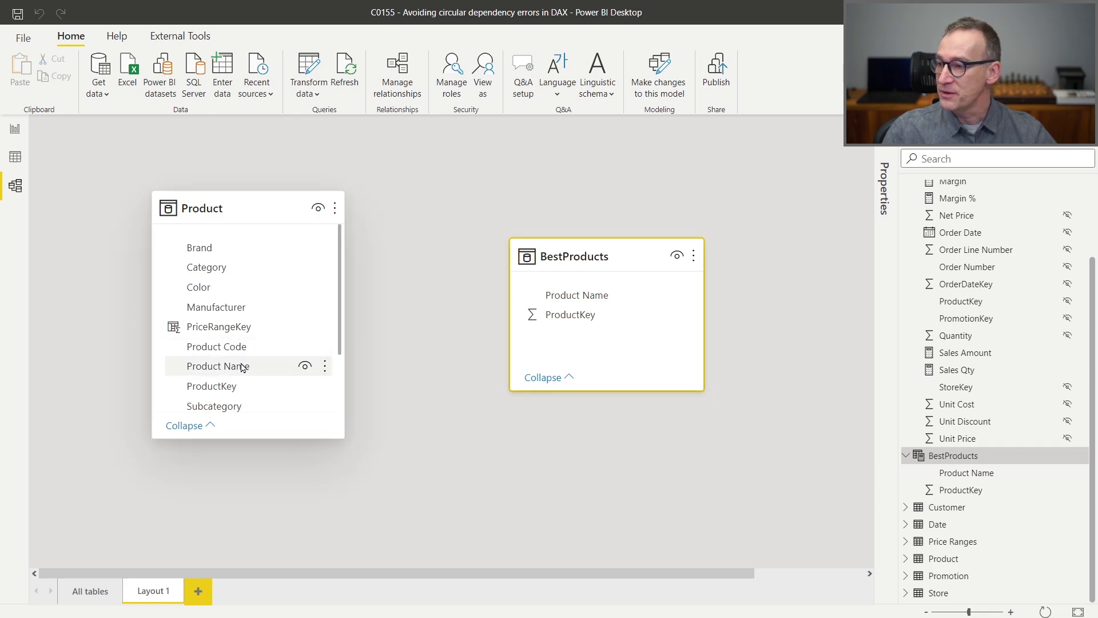
left_click_drag(208, 392, 568, 325)
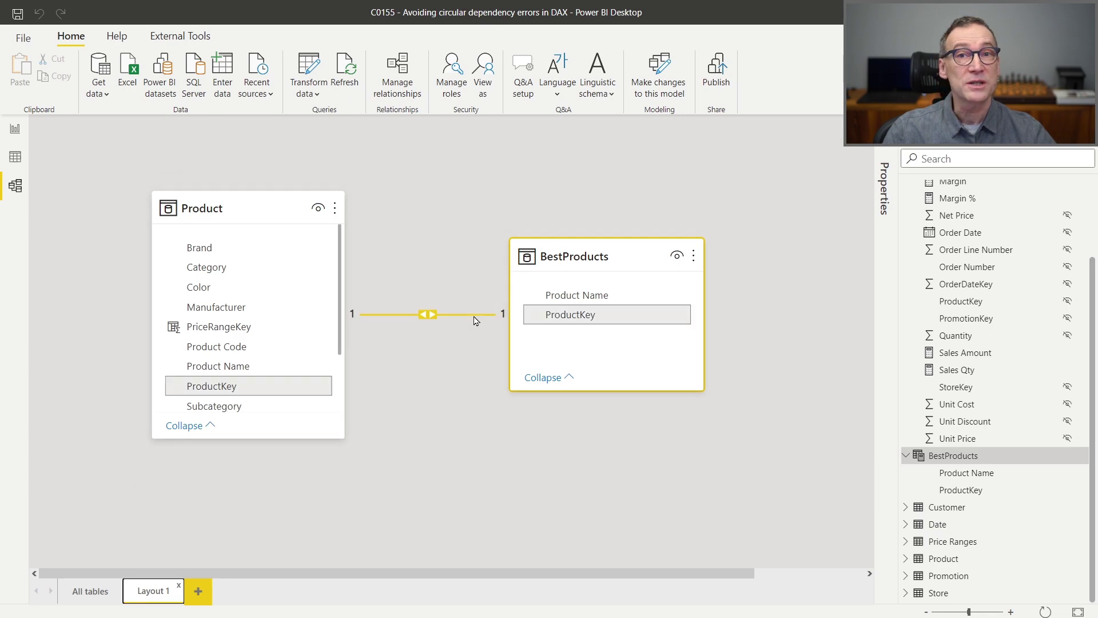
Delete the relationship between the Product and BestProducts tables
right_click(473, 319)
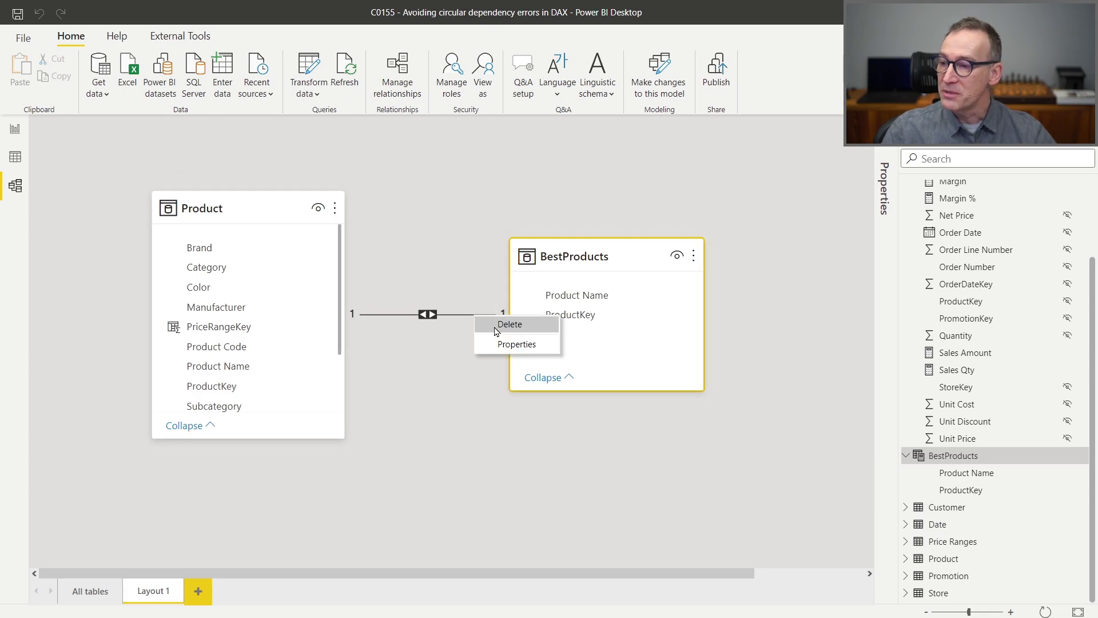
left_click(502, 322)
left_click(604, 337)
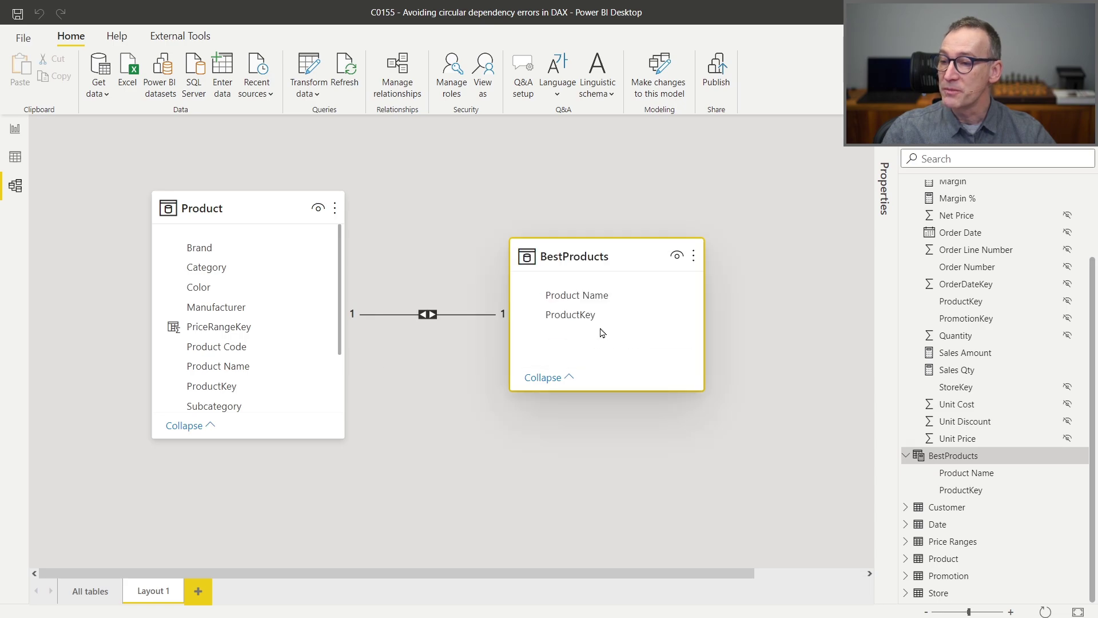
Try to relate the BestProducts table's ProductKey to the Product table's ProductKey
left_click_drag(595, 314, 258, 386)
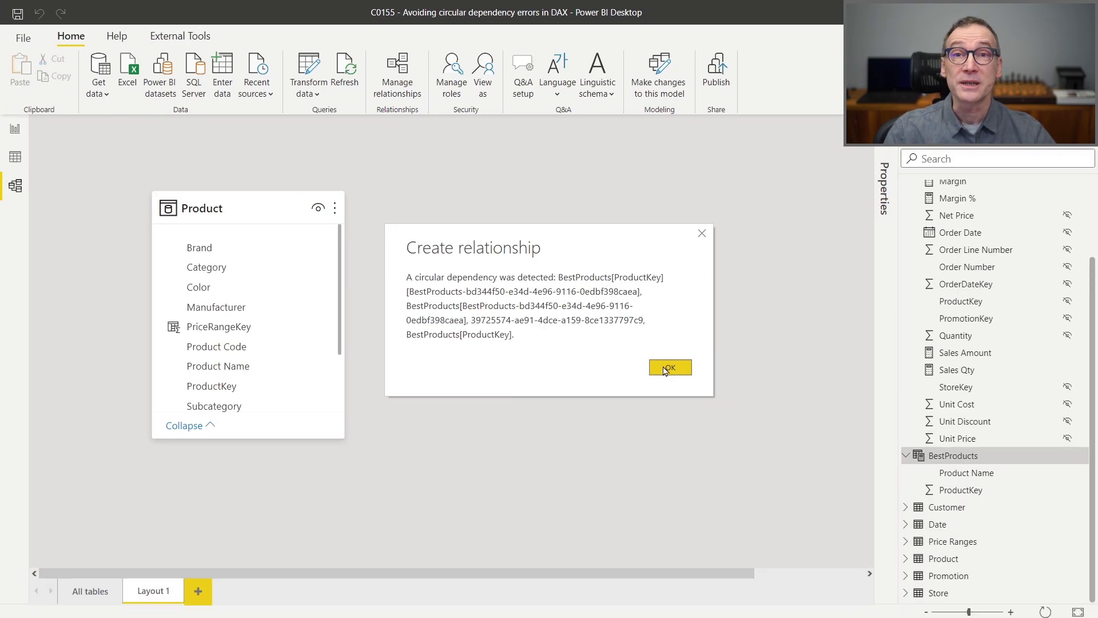
left_click(666, 371)
left_click(446, 357)
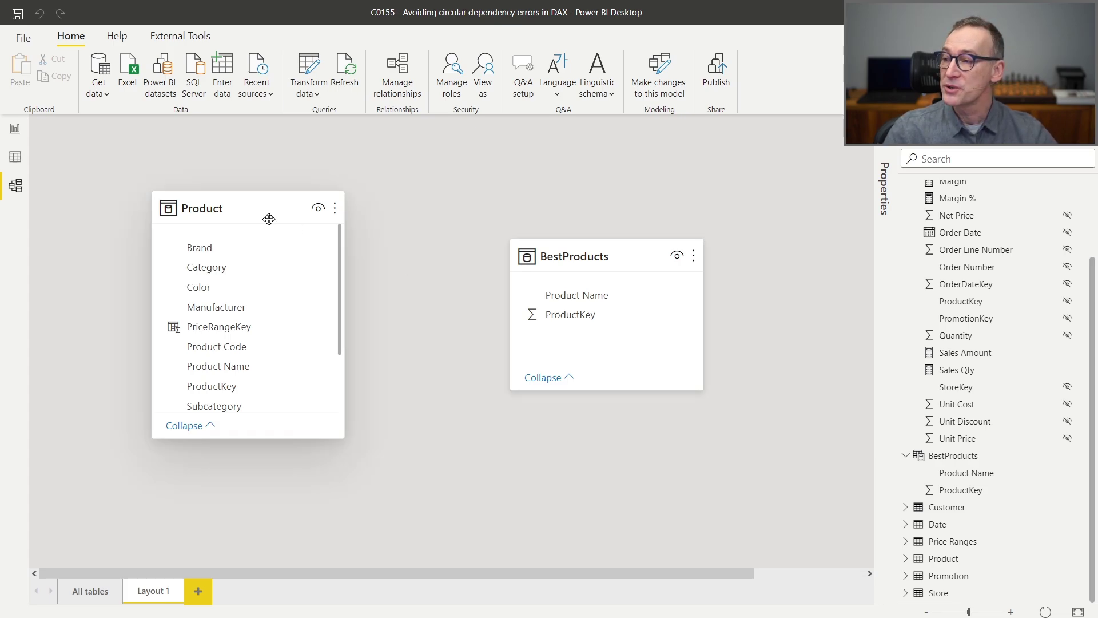
left_click(245, 209)
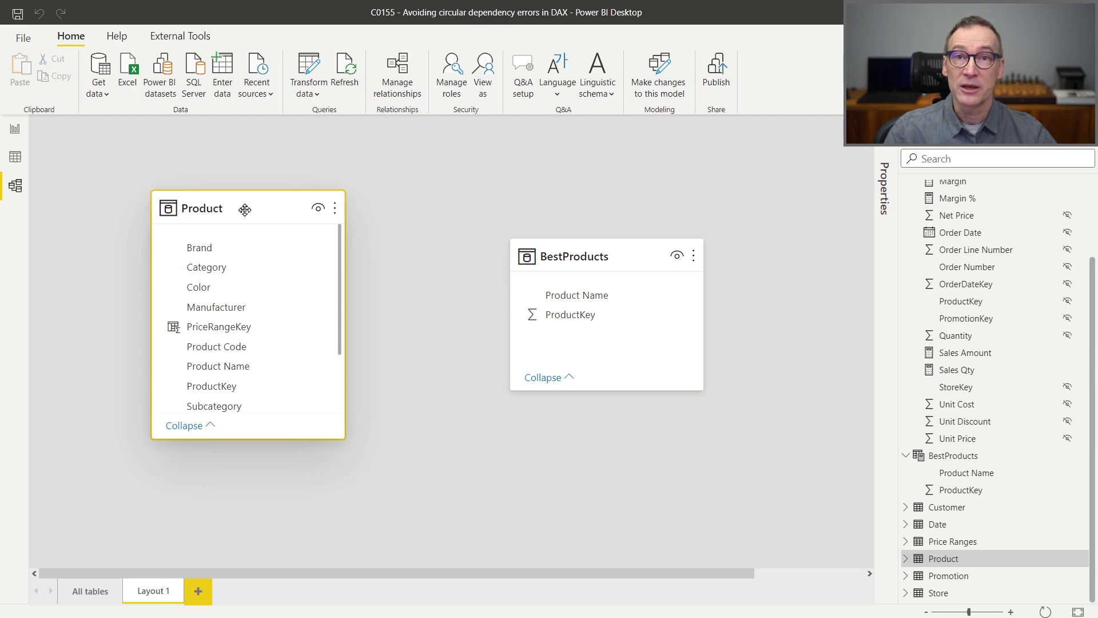
left_click(574, 257)
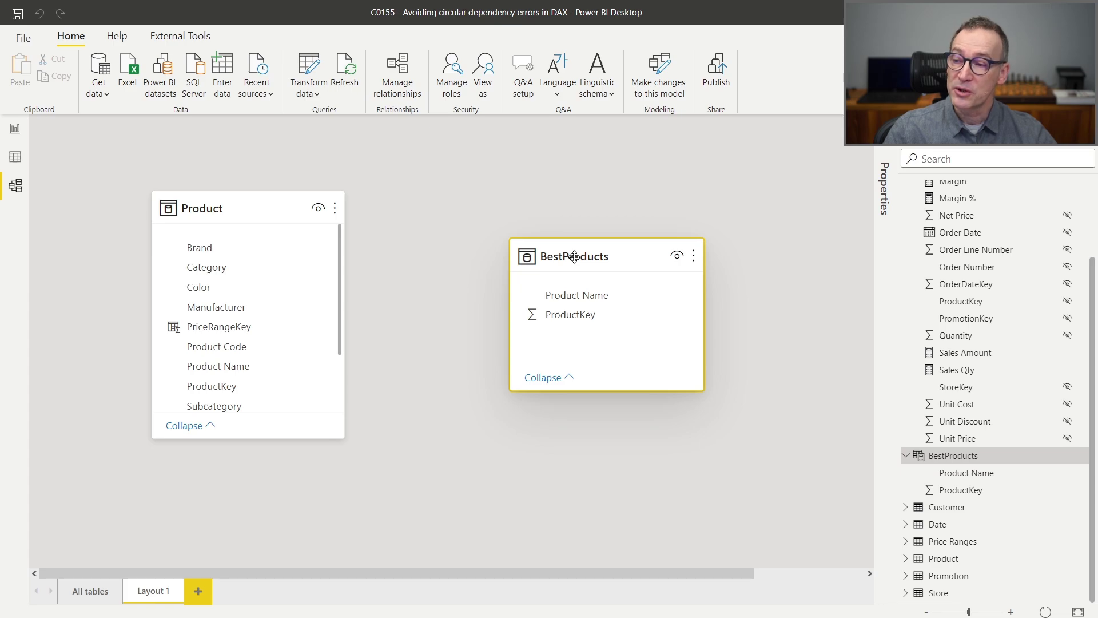
left_click(245, 205)
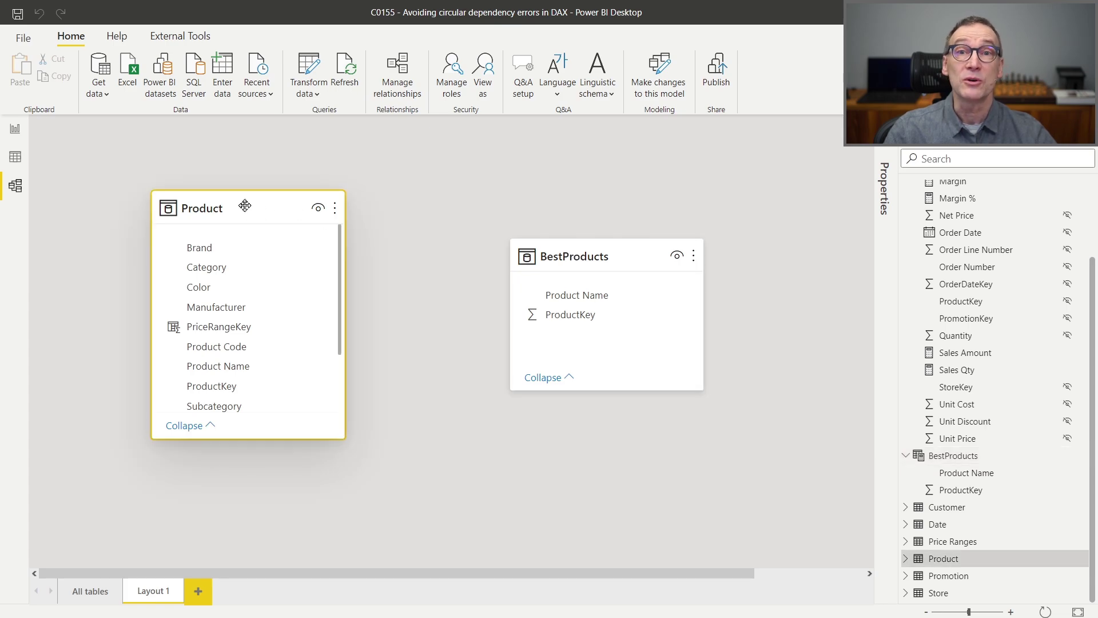
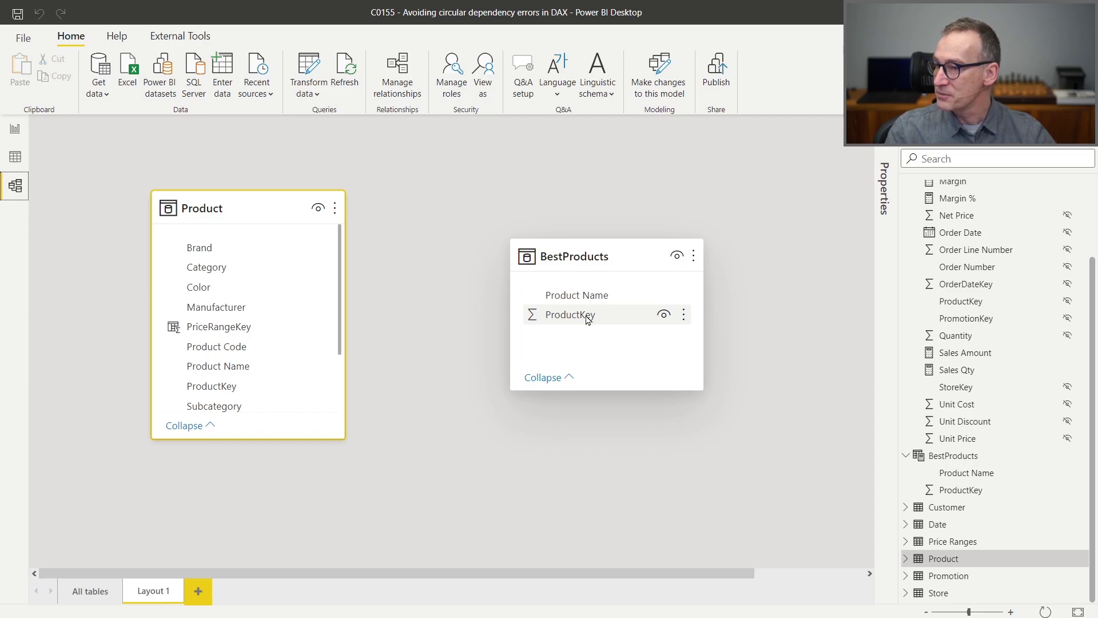
Try again to relate ProductKey in BestProducts to ProductKey in Product
left_click_drag(587, 318, 261, 387)
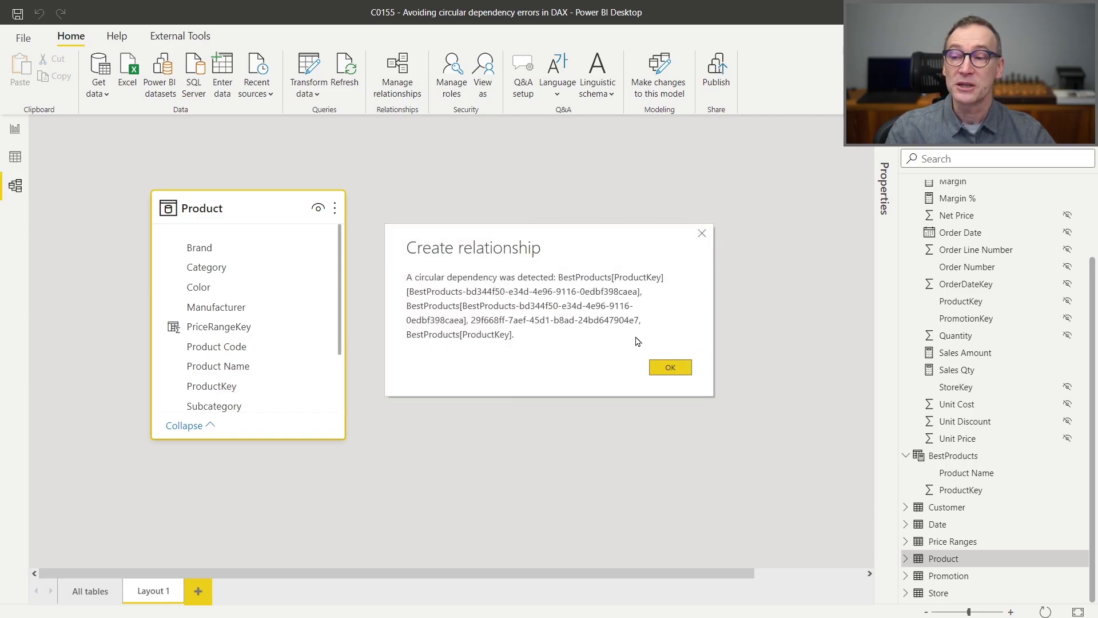
left_click(675, 371)
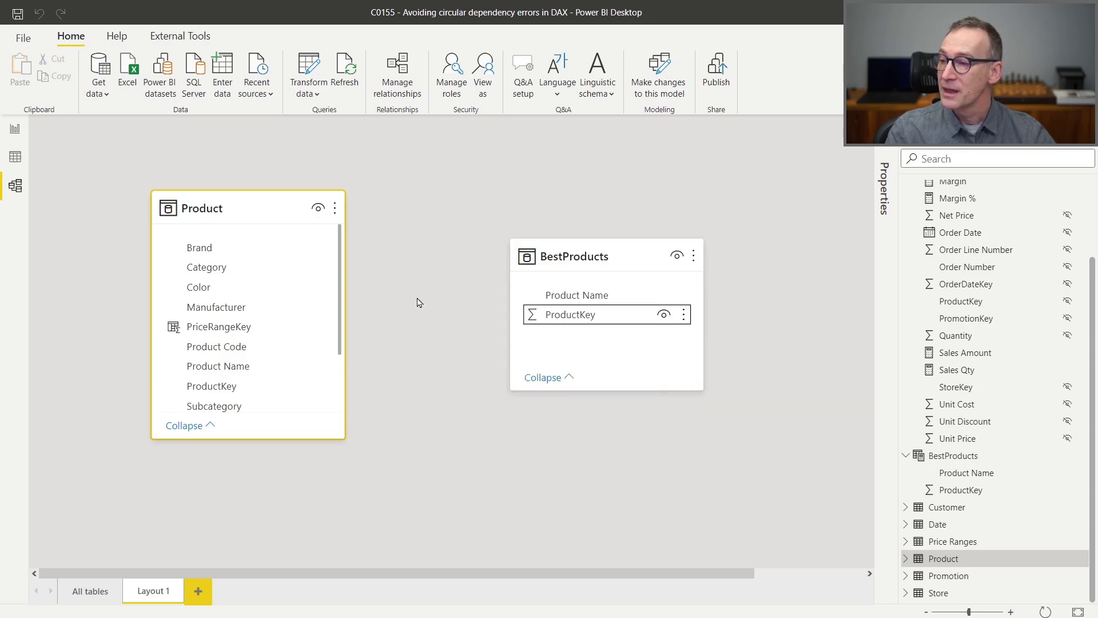
Start a FILTER function between the RETURN Result line and the Brand condition in the BestProducts table formula
left_click(15, 157)
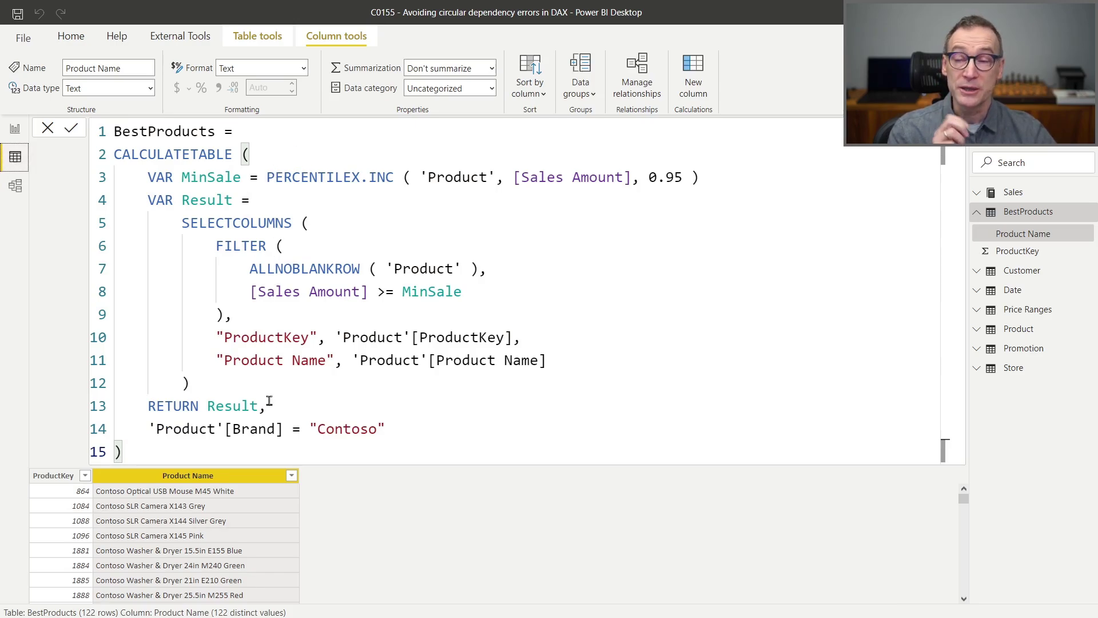
left_click_drag(150, 429, 387, 429)
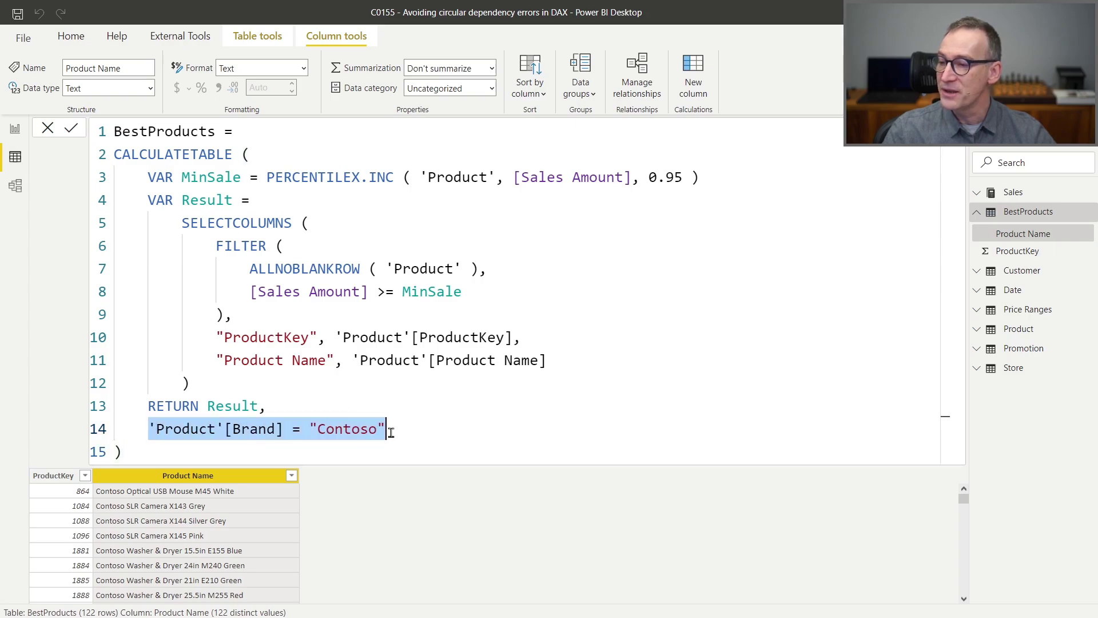
left_click(430, 429)
key("Home")
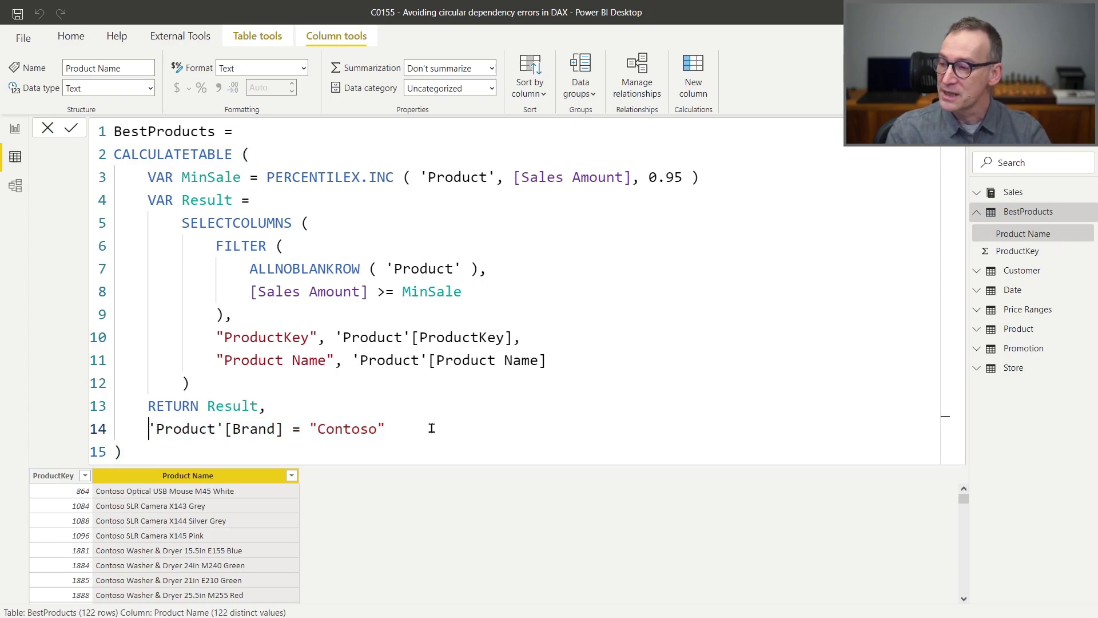
key("Up")
key("End")
key("Return")
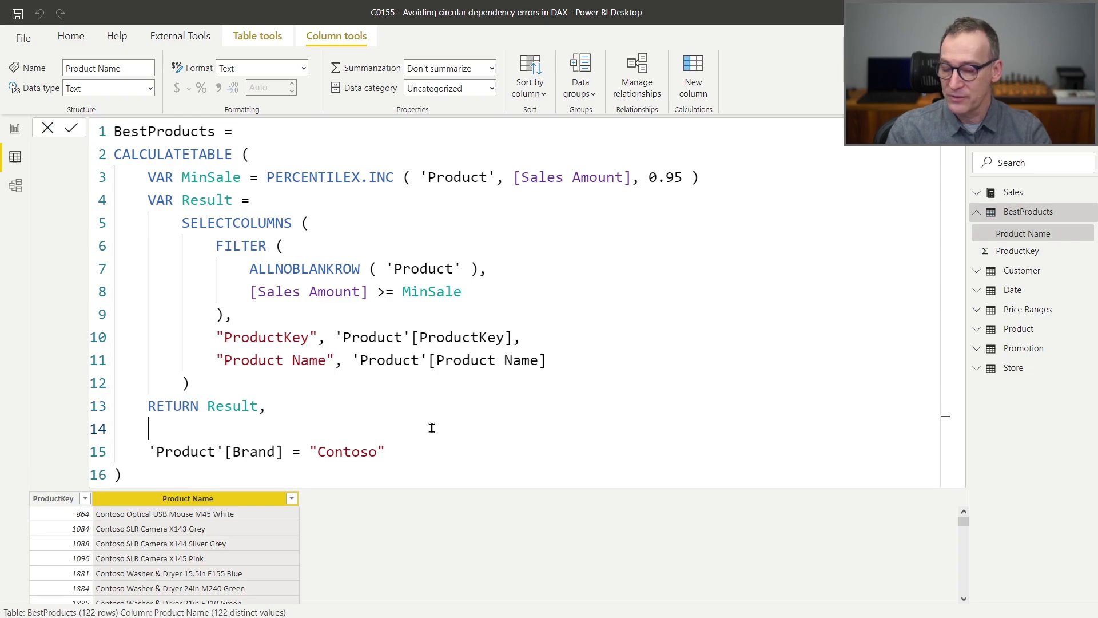
type("FILTER (")
key("Return")
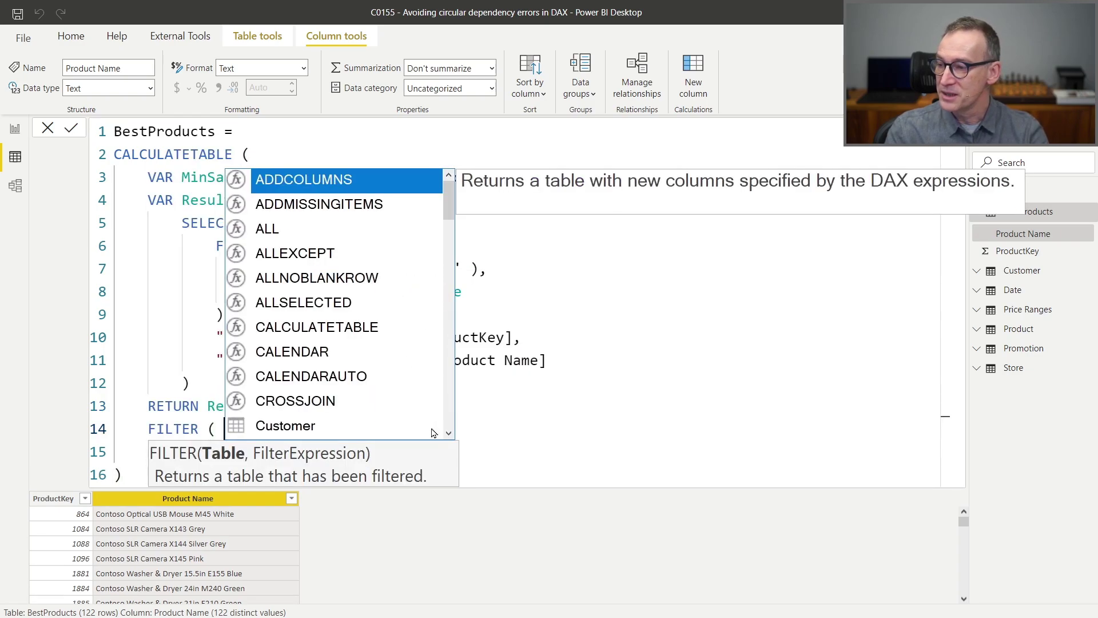
Enter ALL ( 'Product'[Brand] ) as the table argument of the new FILTER function
type("ALL ( Pro")
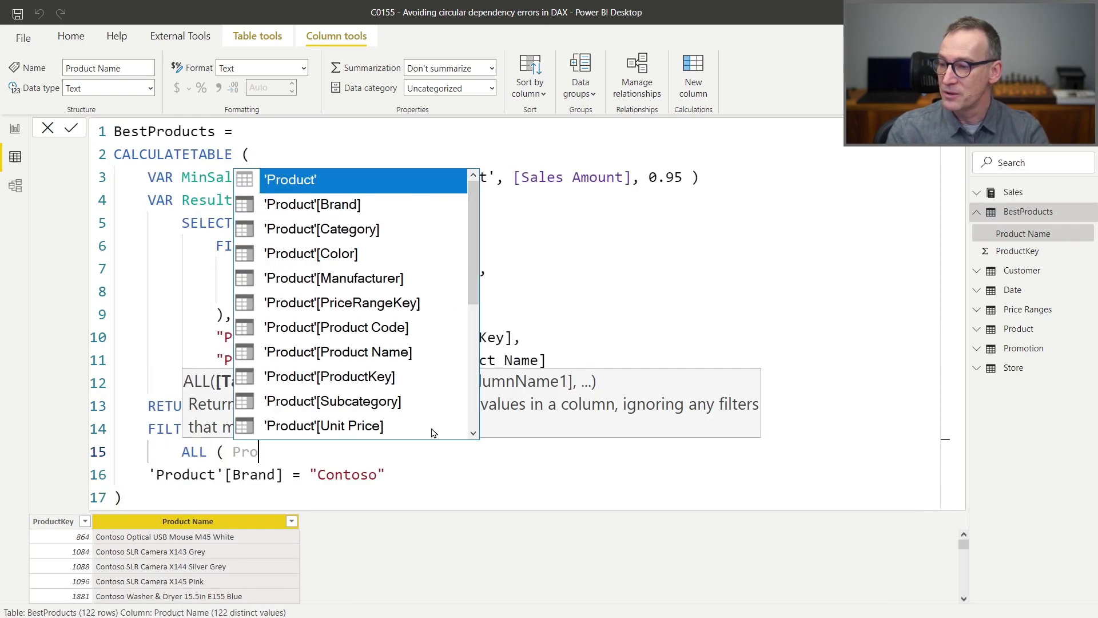
key("Down")
key("Down")
key("Up")
key("Tab")
type("),")
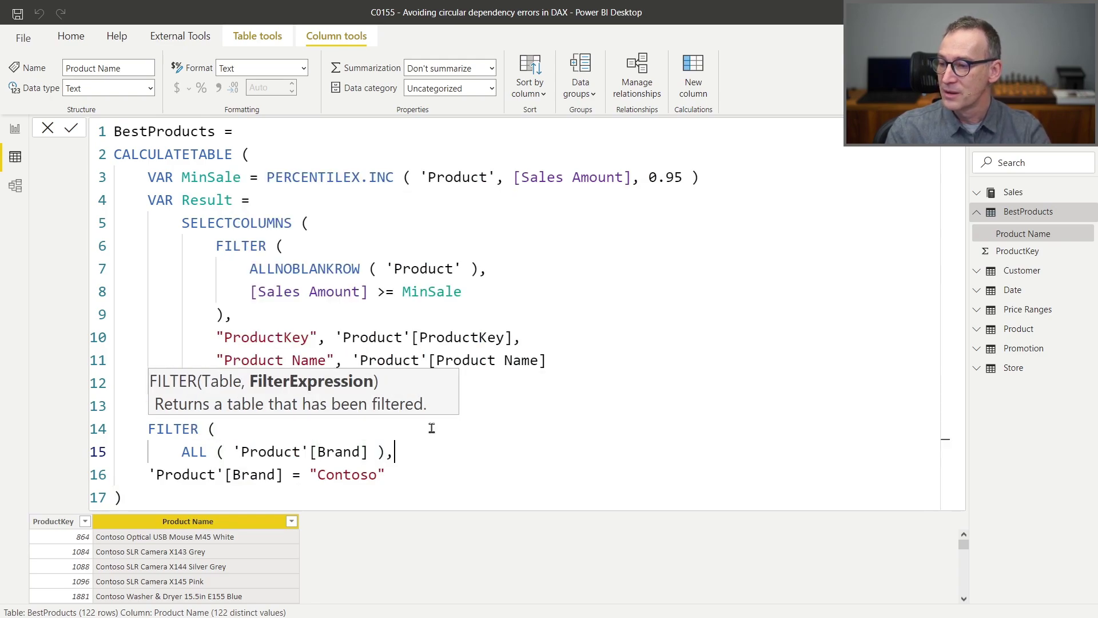
Indent the 'Product'[Brand] = "Contoso" condition inside FILTER and close the function on a new line
key("Down")
key("Home")
key("Tab")
key("End")
key("Return")
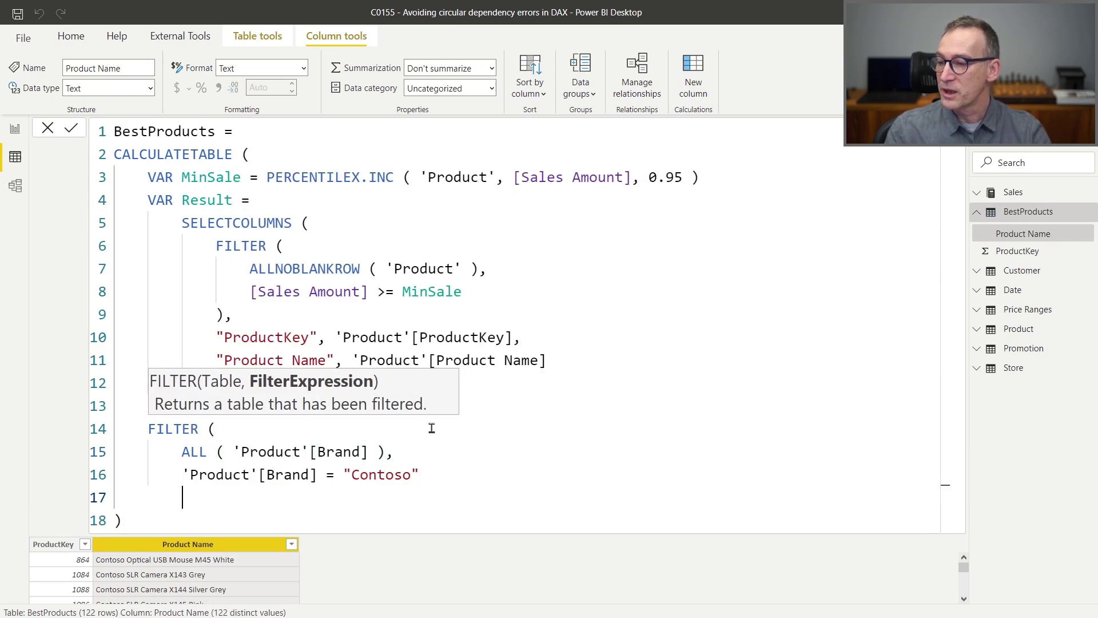
type(")")
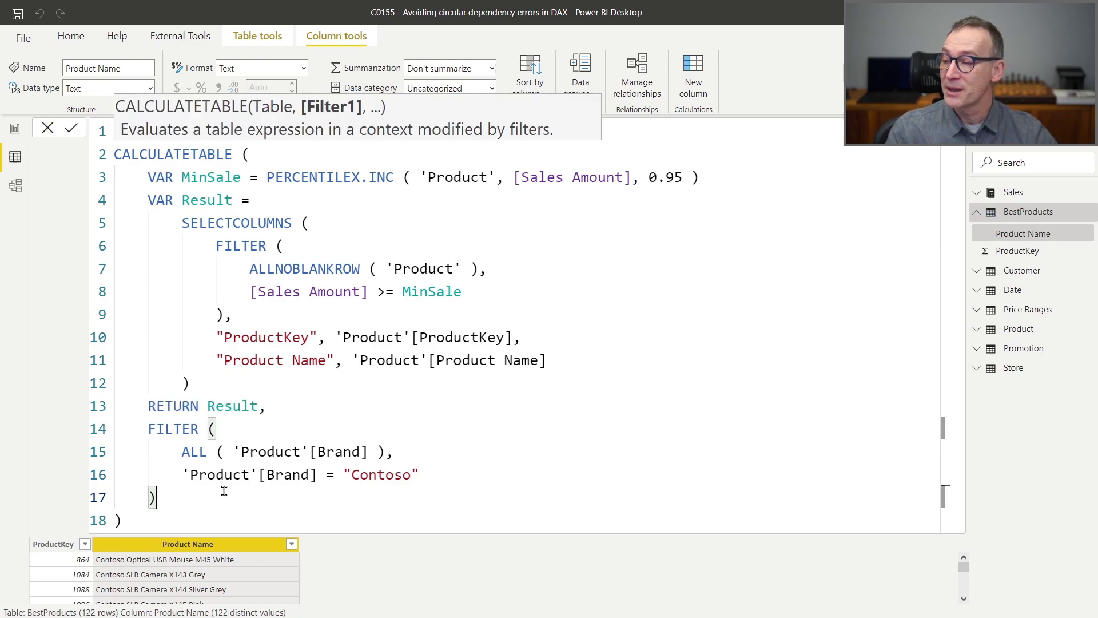
Replace ALL with ALLNOBLANKROW around 'Product'[Brand] in the FILTER and commit the BestProducts formula
left_click_drag(155, 497, 96, 441)
left_click(307, 403)
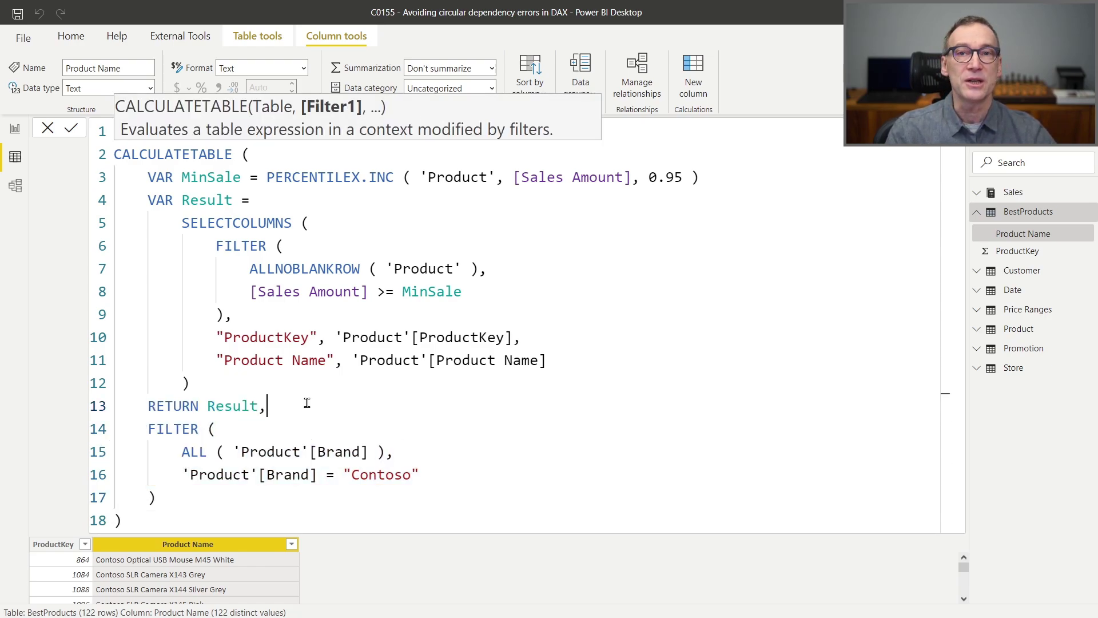
double_click(194, 452)
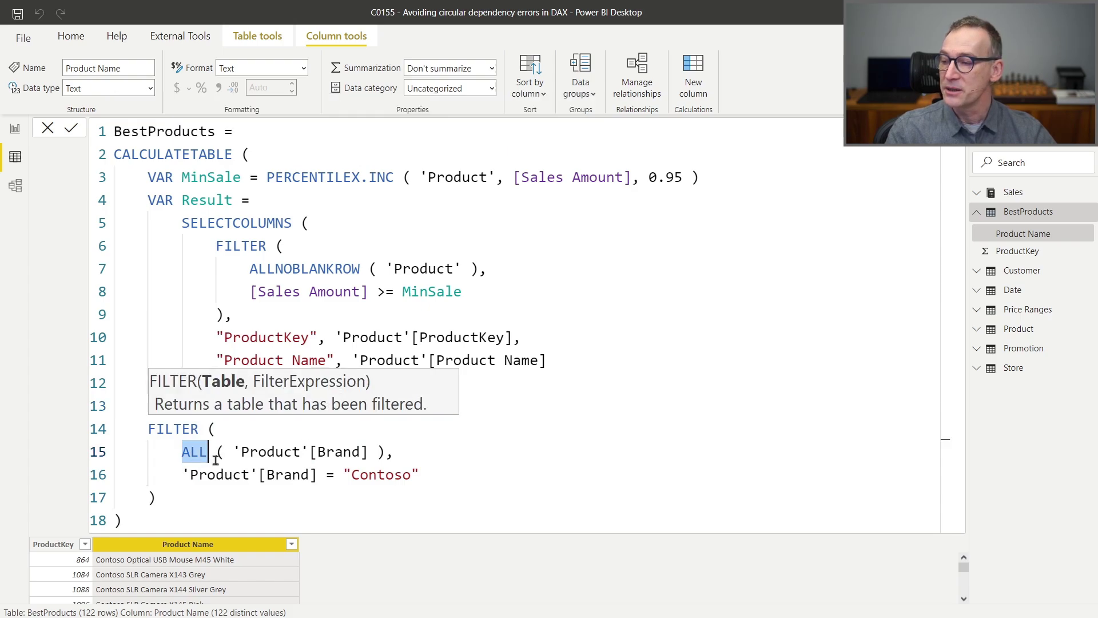
key("Right")
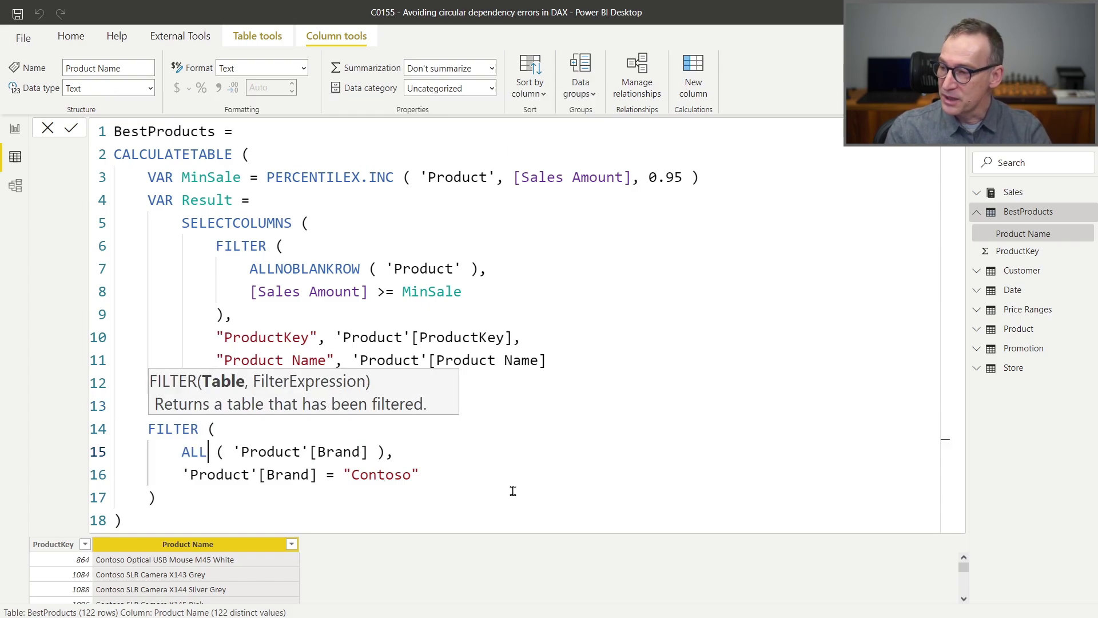
type("NO")
key("Tab")
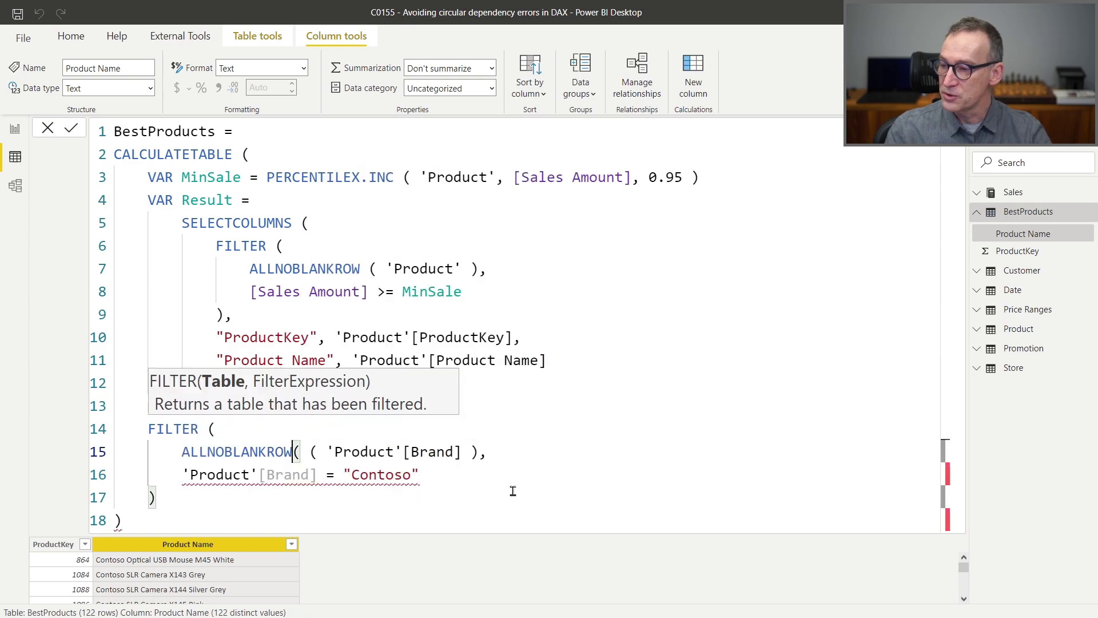
key("ctrl+End")
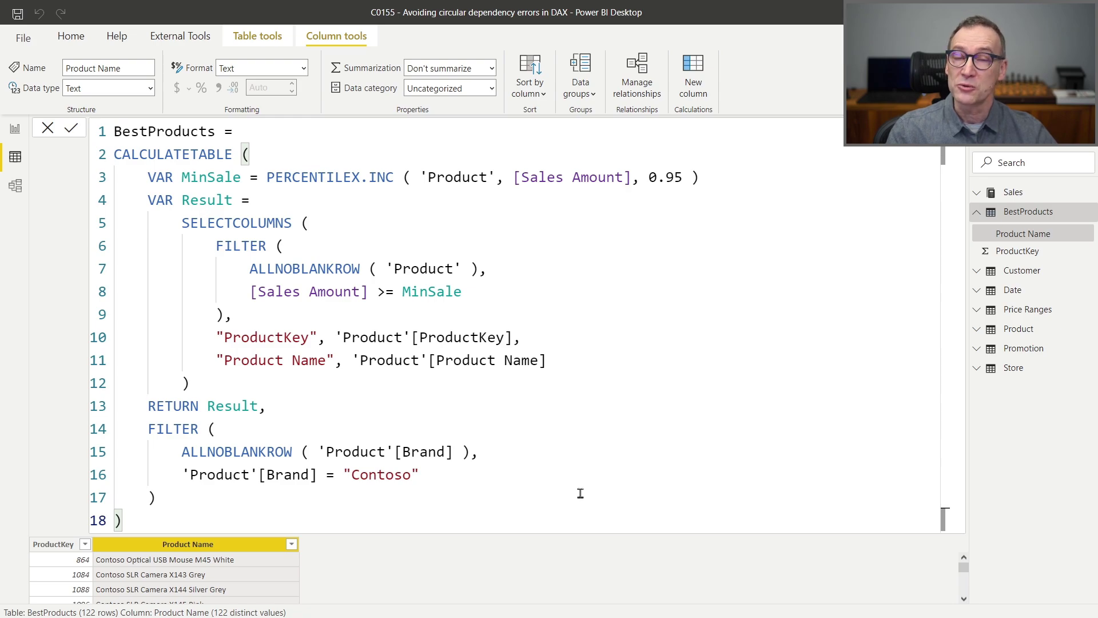
Relate the BestProducts table to the Product table on ProductKey in the model diagram
left_click(18, 191)
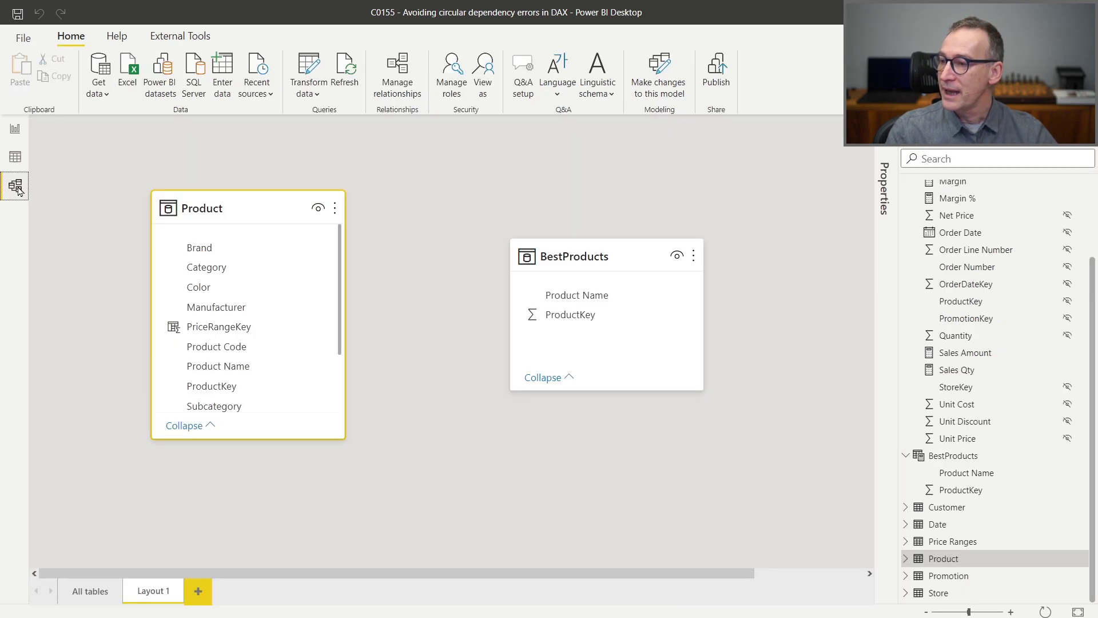
left_click_drag(572, 315, 247, 394)
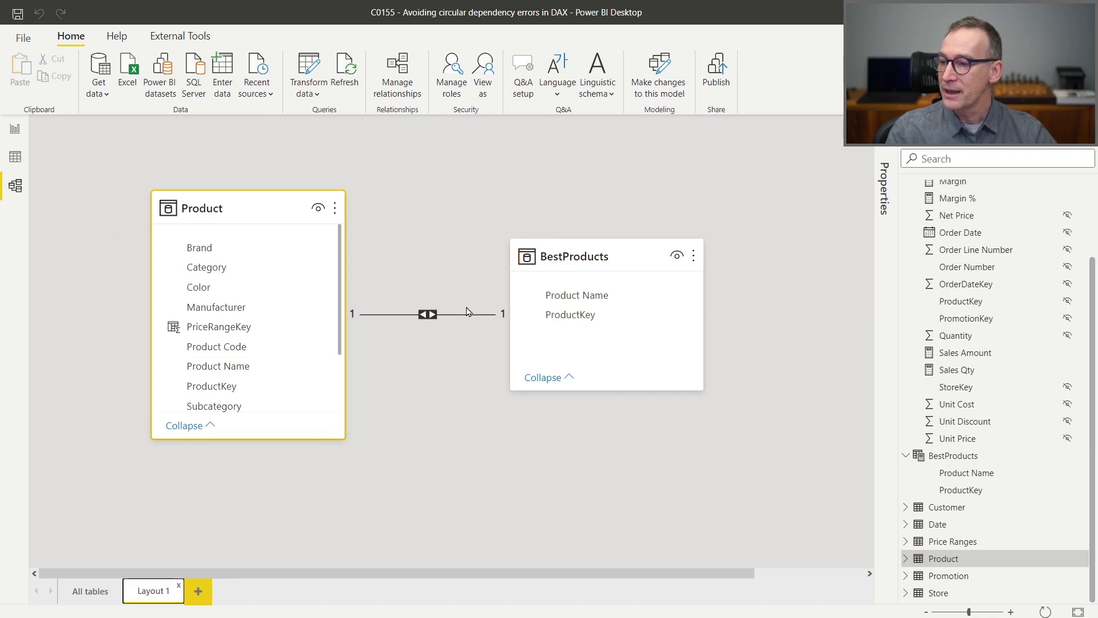
Set the BestProducts–Product relationship's cardinality to Many to one (*:1), change its cross filter direction, and apply the edits
left_click(468, 314)
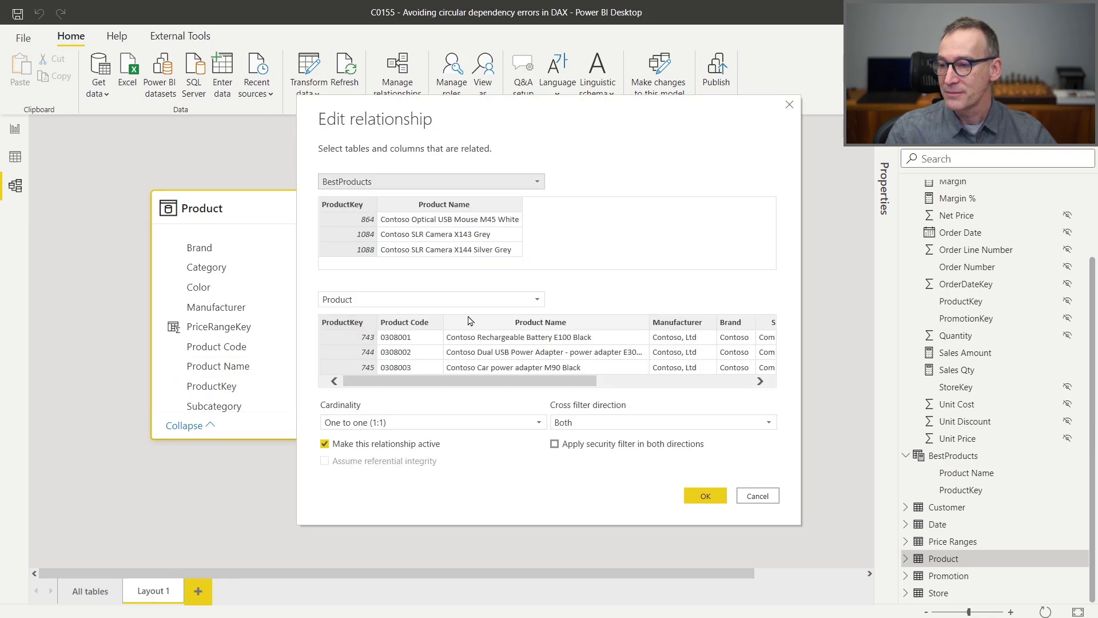
left_click(373, 423)
left_click(401, 437)
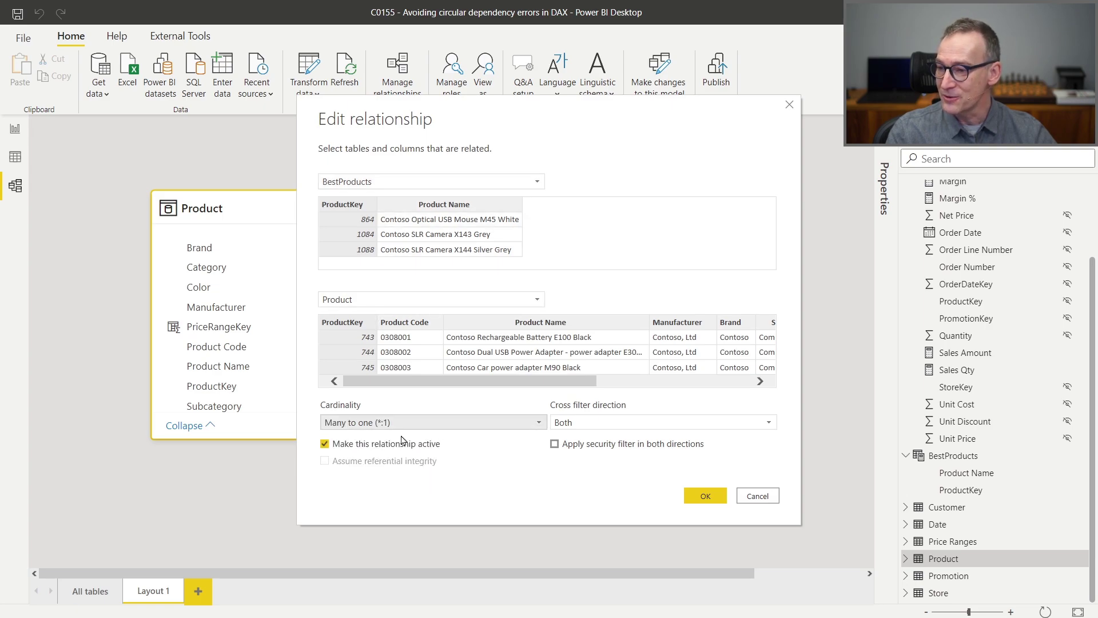
left_click(569, 423)
left_click(569, 436)
left_click(704, 497)
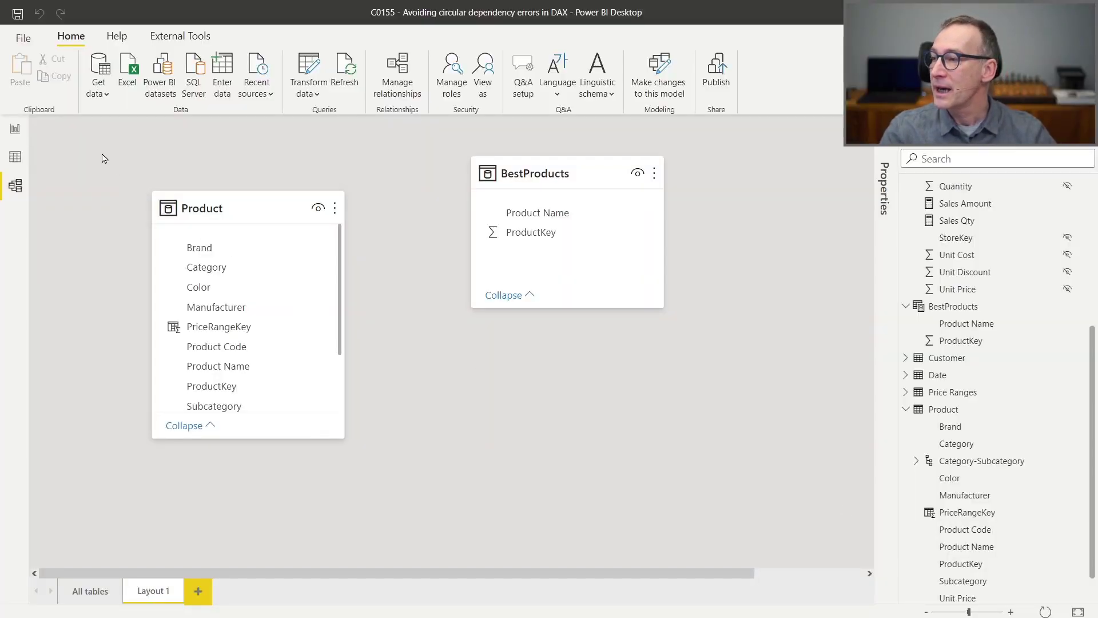
Add the Price Ranges table to the Layout 1 model diagram, beneath the BestProducts table
left_click(15, 129)
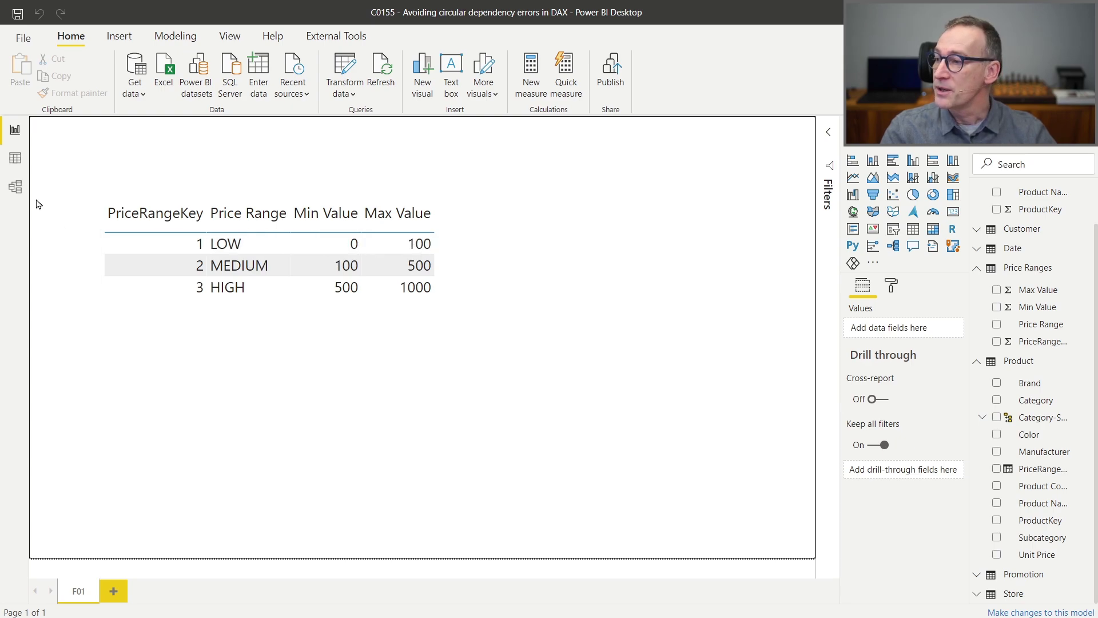
left_click(15, 186)
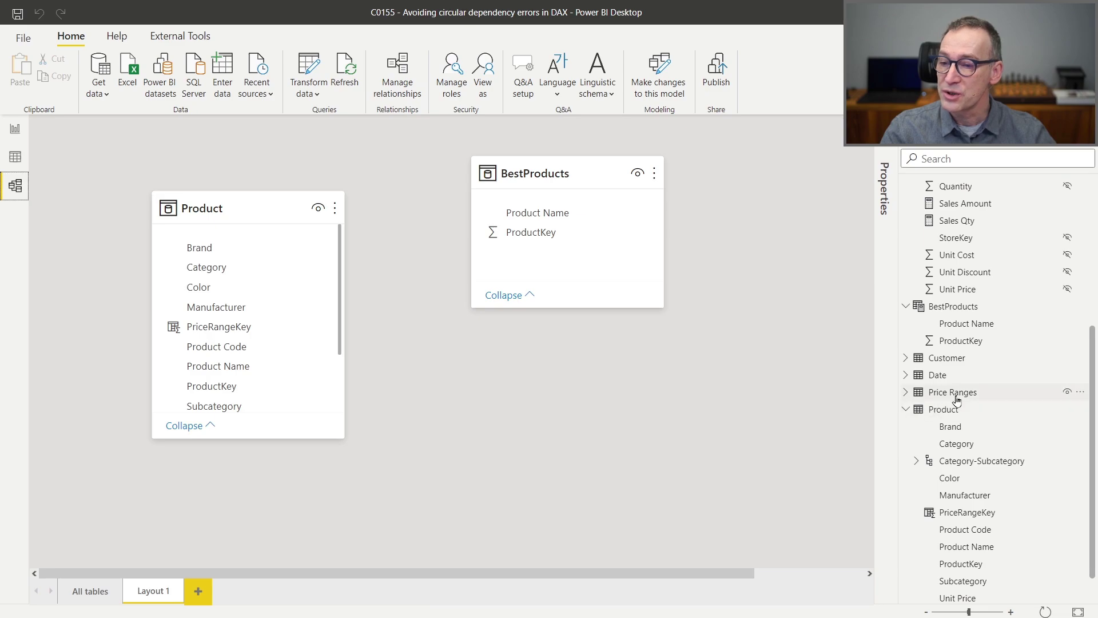
left_click_drag(950, 393, 584, 381)
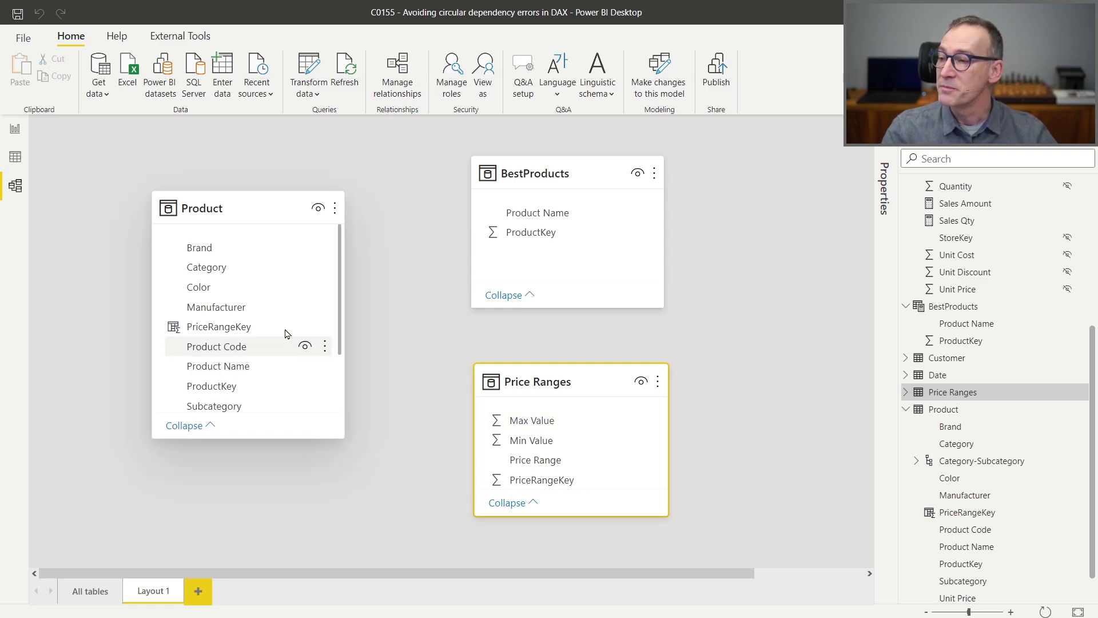
Examine the DAX formula of the PriceRangeKey calculated column in the Product table
left_click(255, 218)
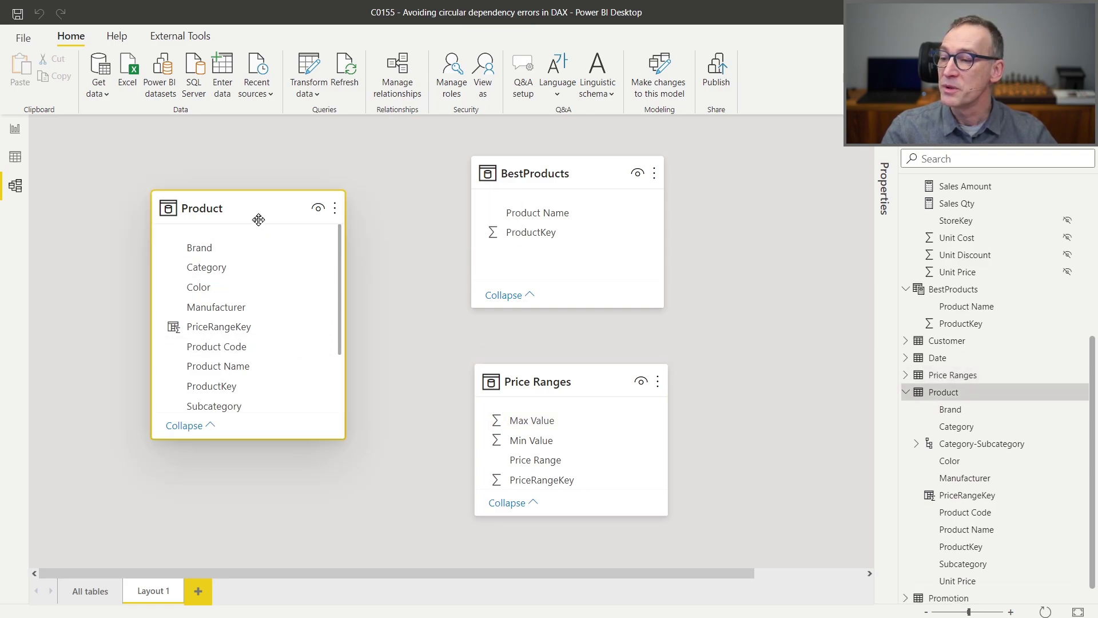
left_click(564, 382)
left_click(254, 329)
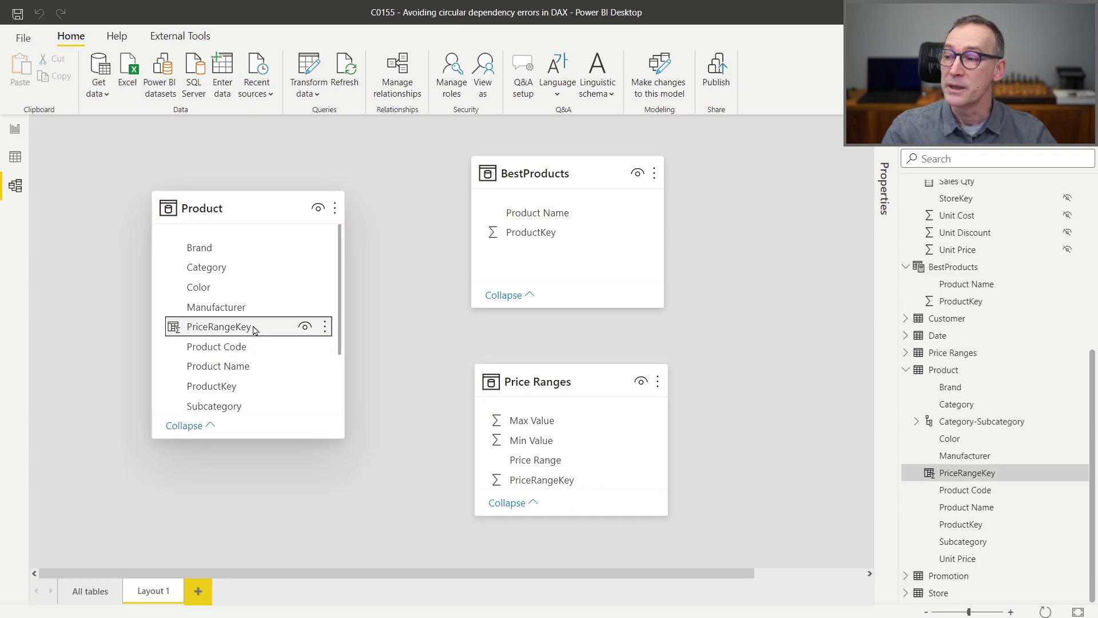
left_click(14, 157)
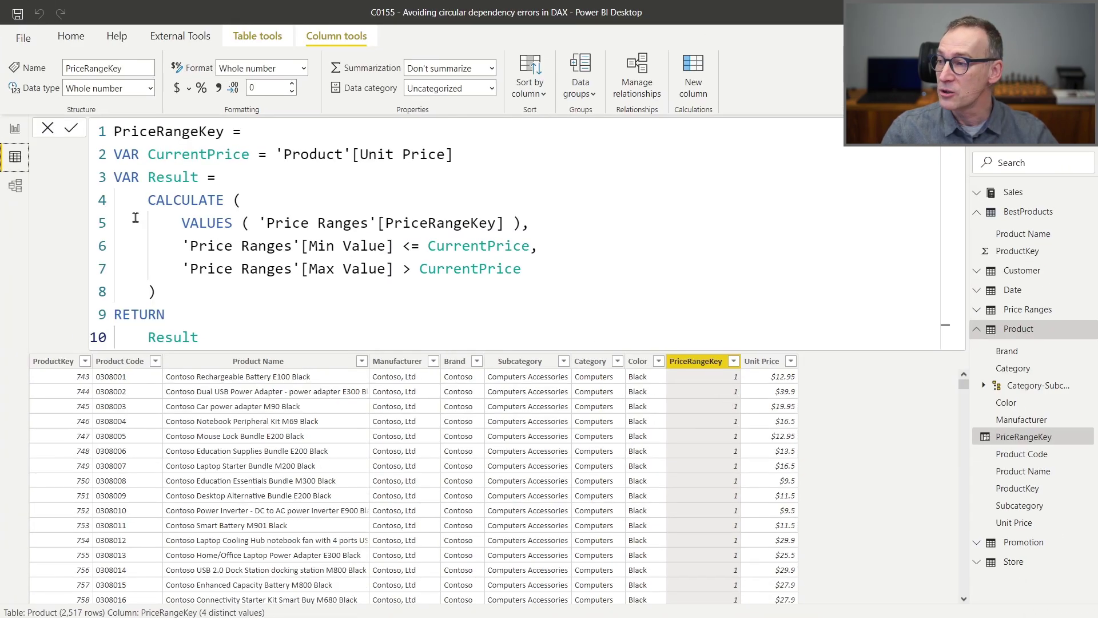
Try to relate Product to Price Ranges on PriceRangeKey in the model diagram
left_click(10, 187)
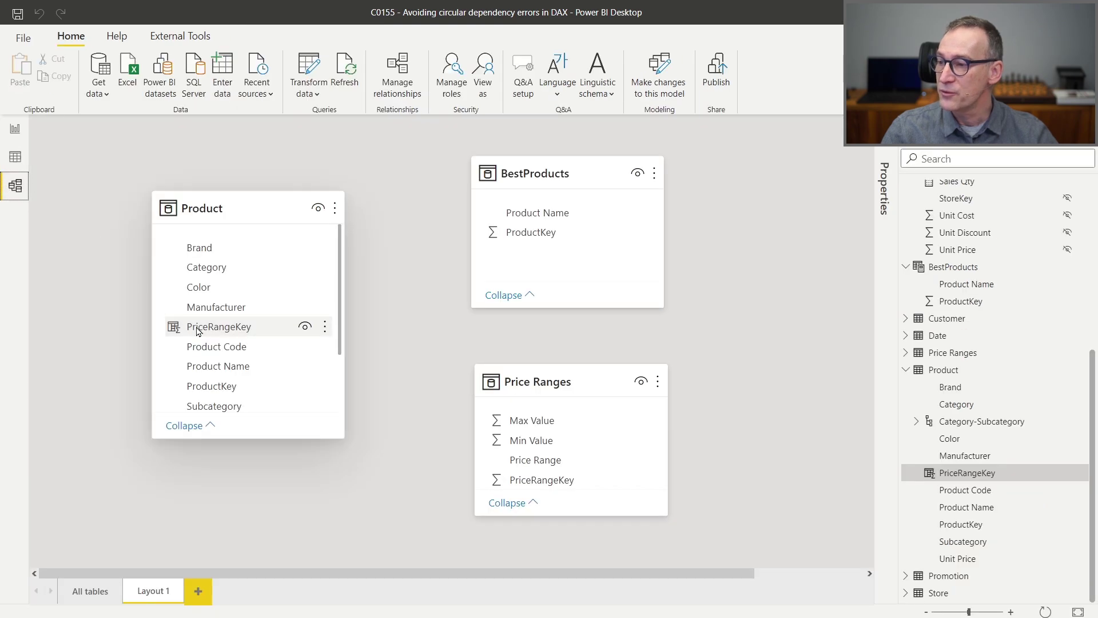
left_click_drag(201, 327, 558, 484)
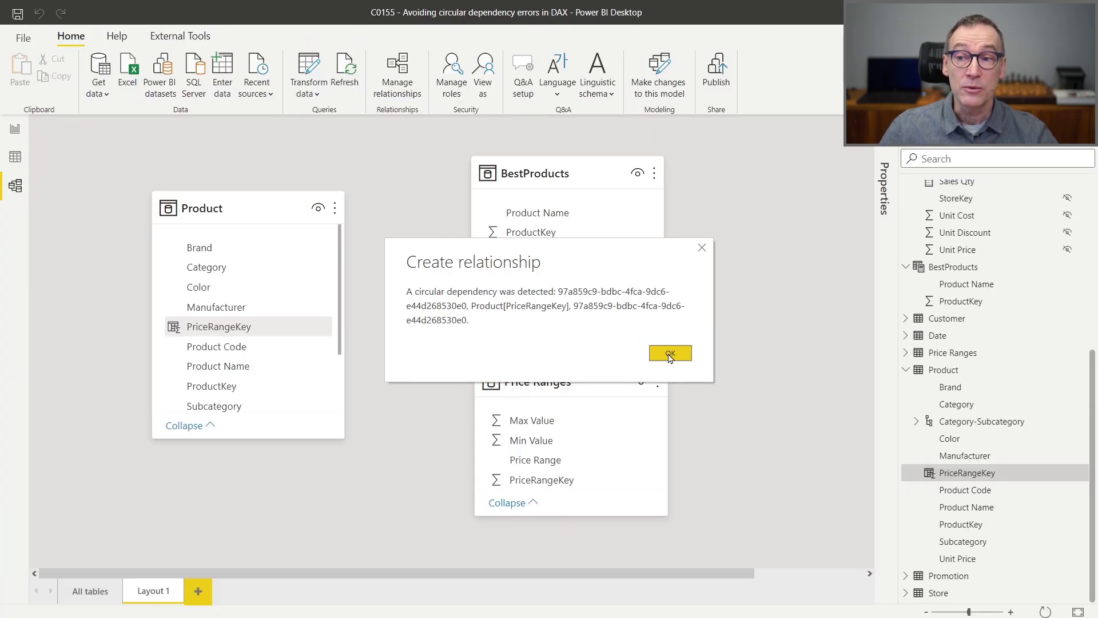
left_click(670, 354)
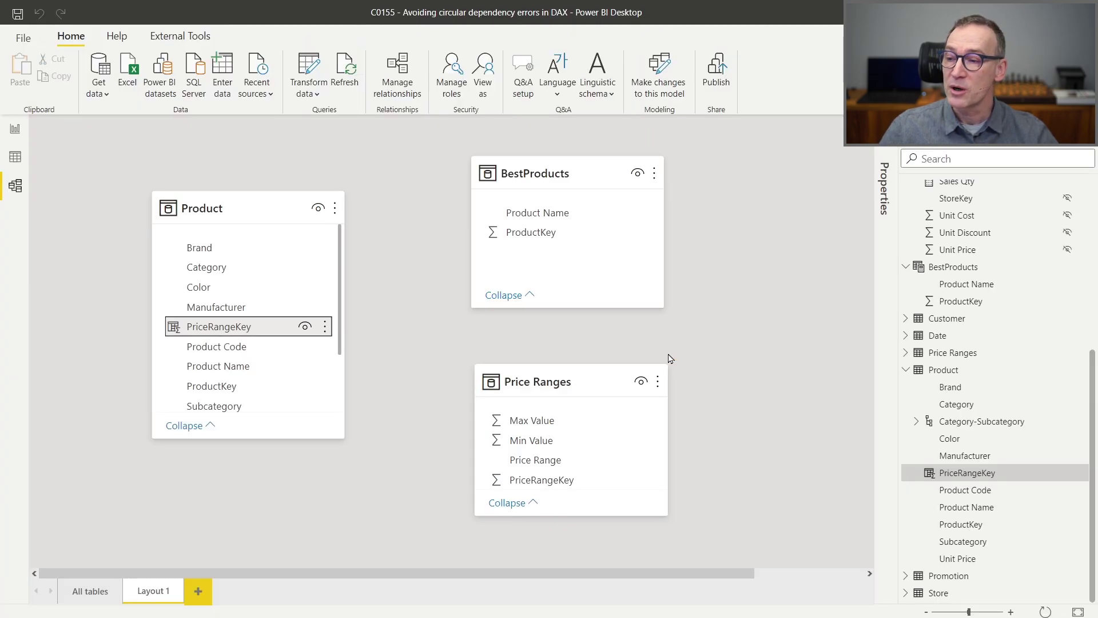
Add REMOVEFILTERS ( 'Product' ) as the last CALCULATE argument in the PriceRangeKey column formula, on its own line
left_click(14, 157)
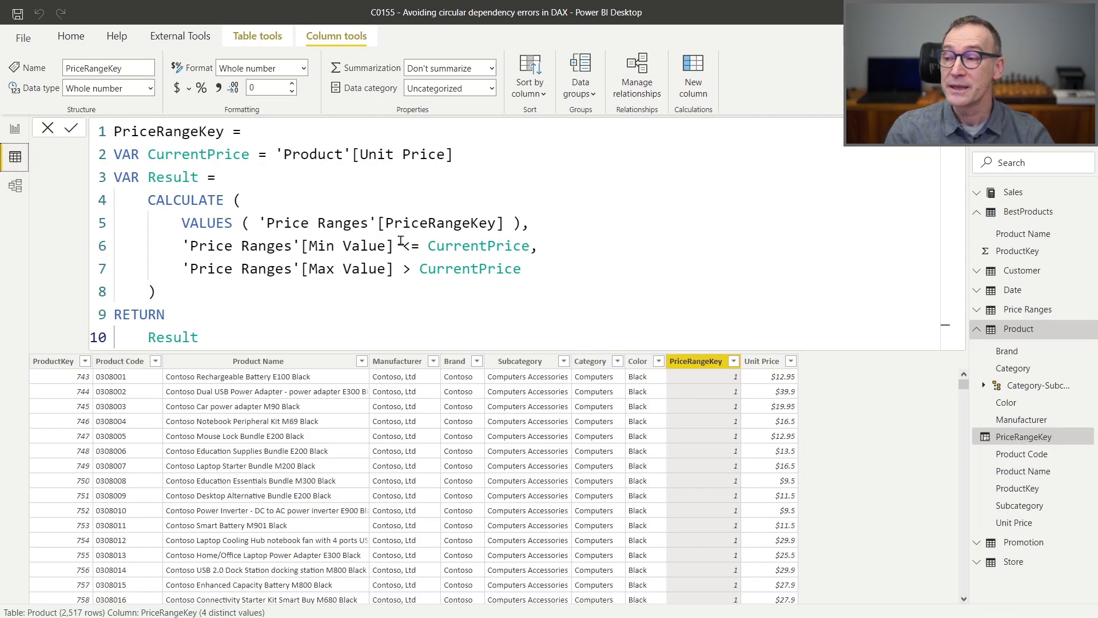
double_click(210, 225)
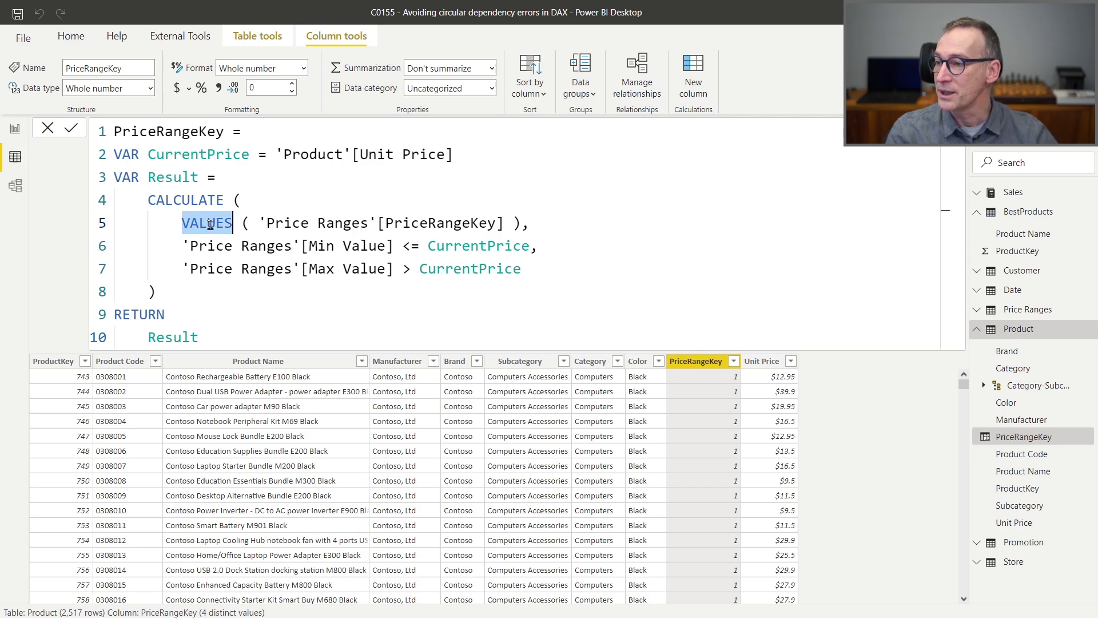
double_click(149, 200)
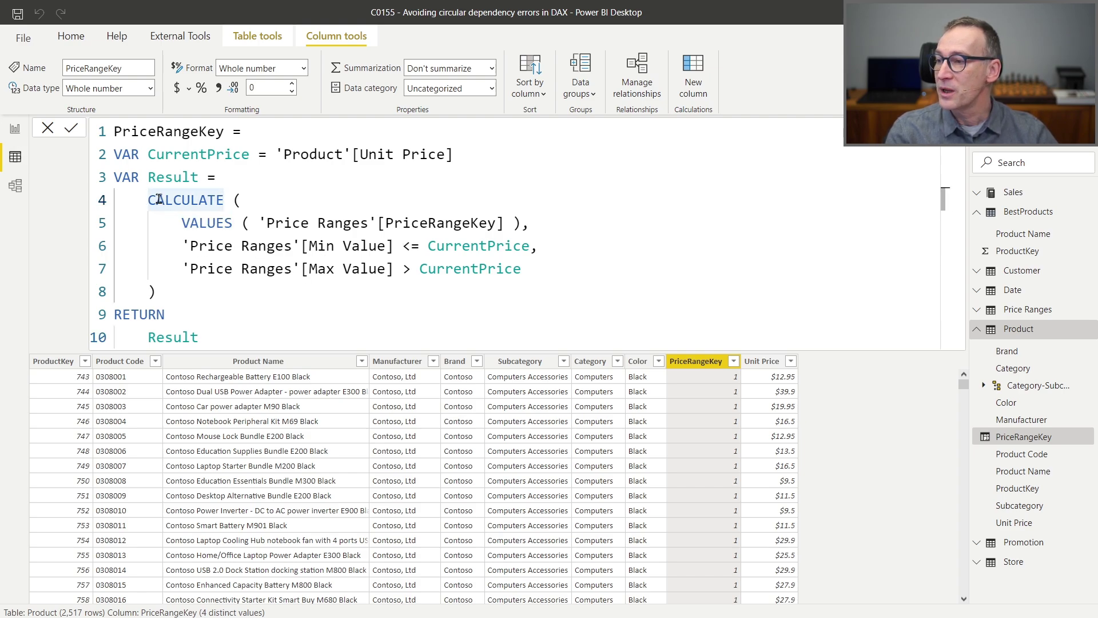
left_click(545, 263)
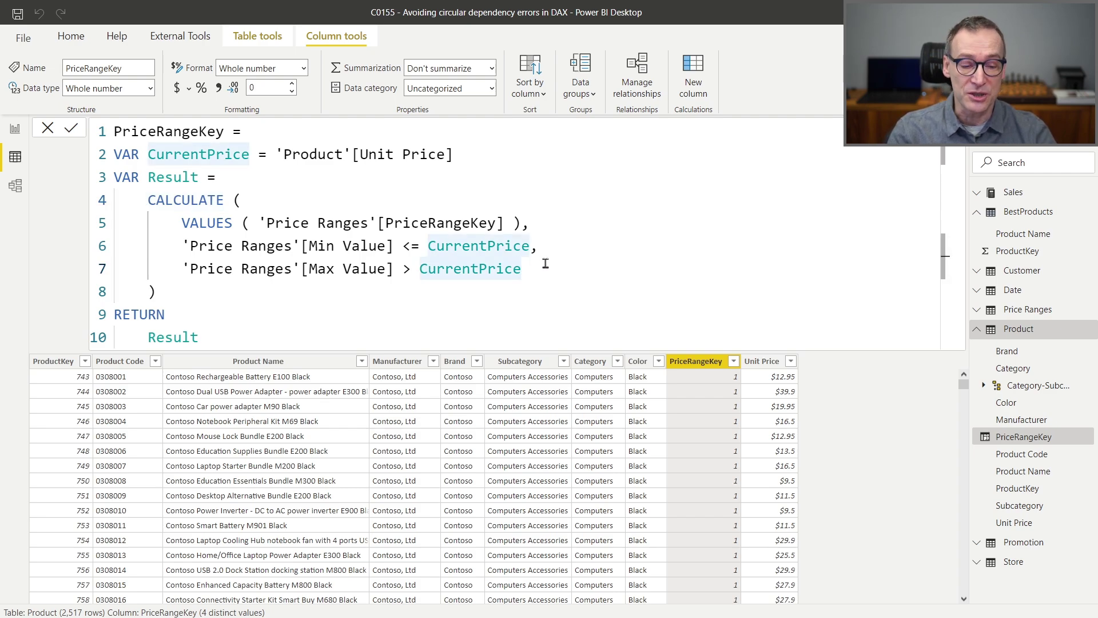
type(",")
key("shift+Return")
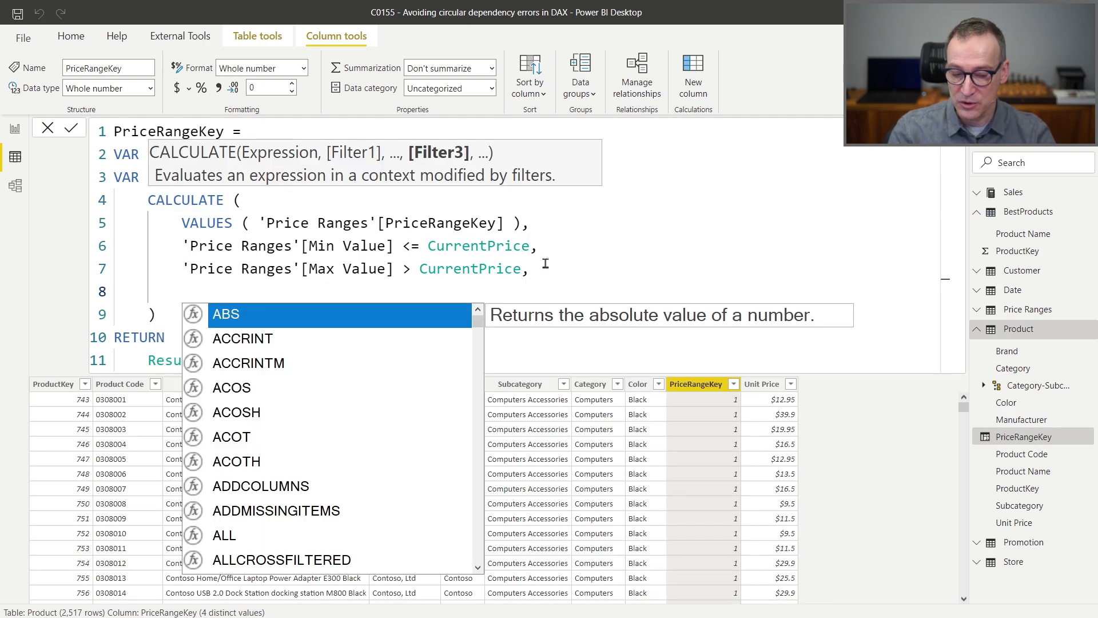
type("REMOVEFILTER")
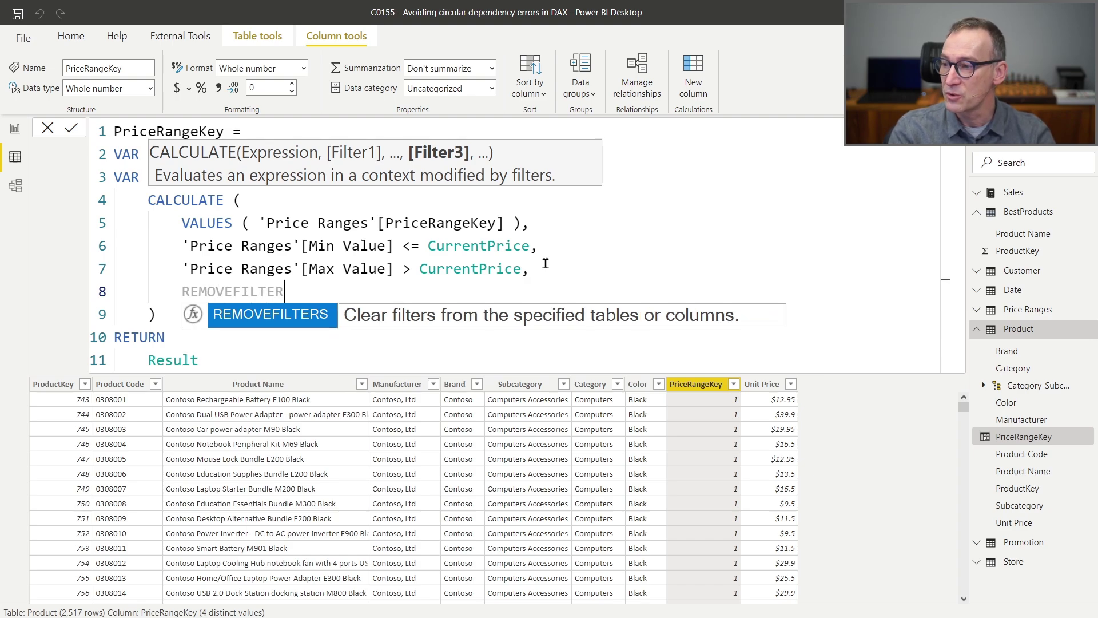
type("S ( Pro")
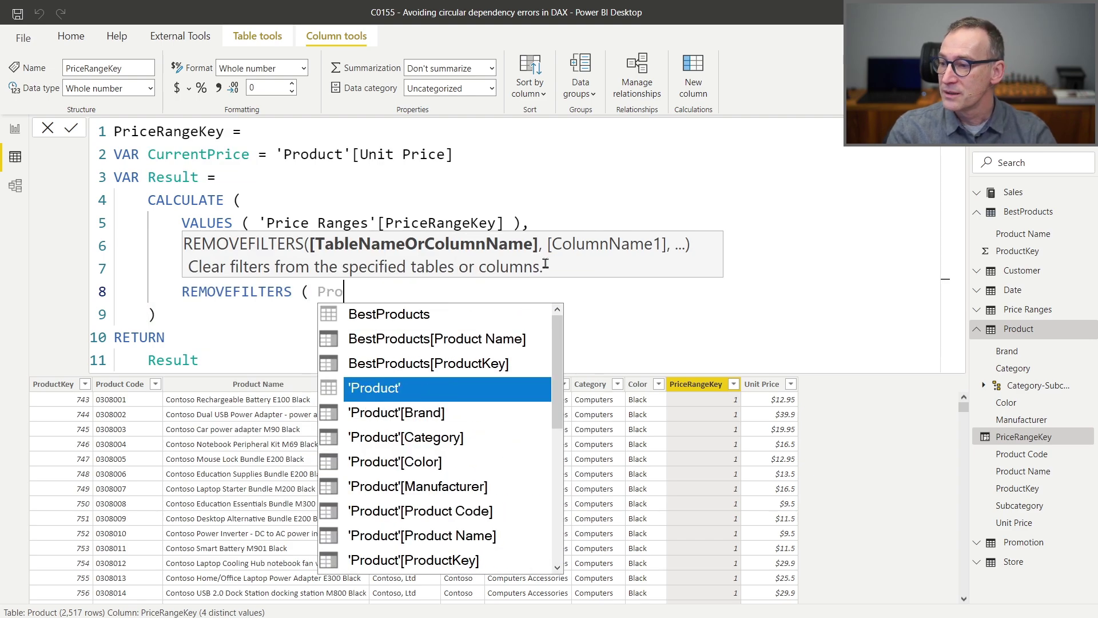
key("Tab")
type(")")
key("Home")
key("Up")
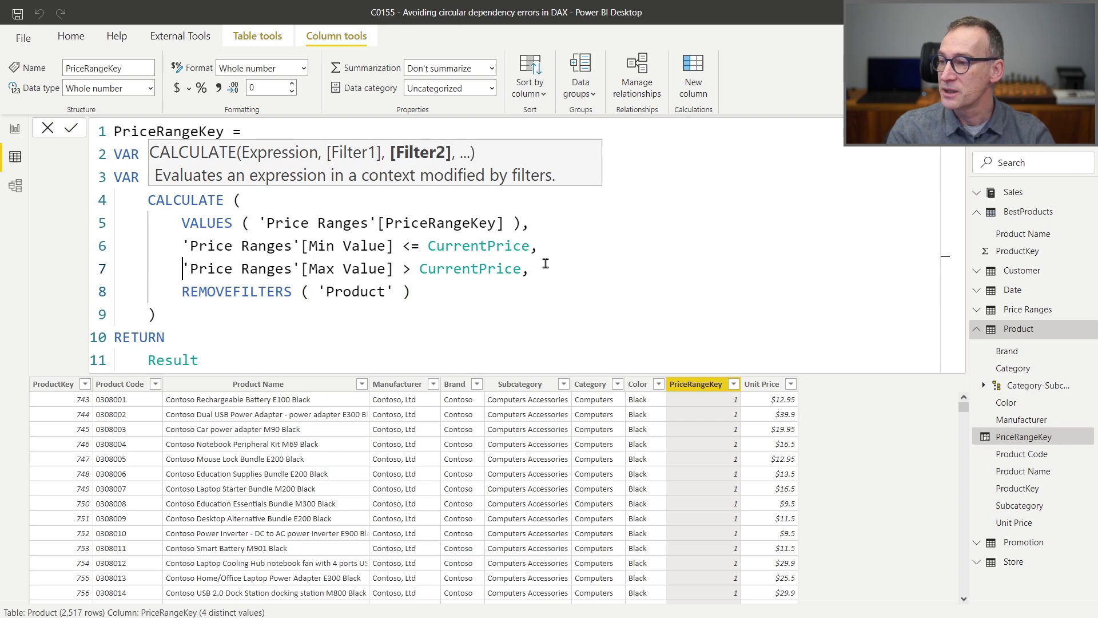
key("Up")
key("Home")
key("shift+Down")
key("shift+Down")
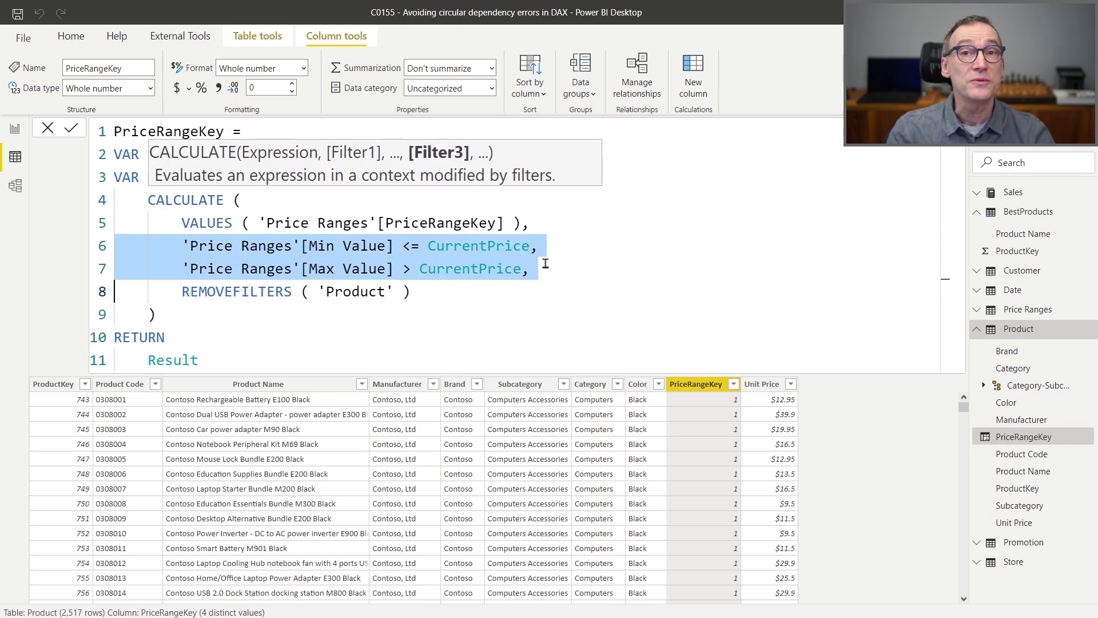
key("Down")
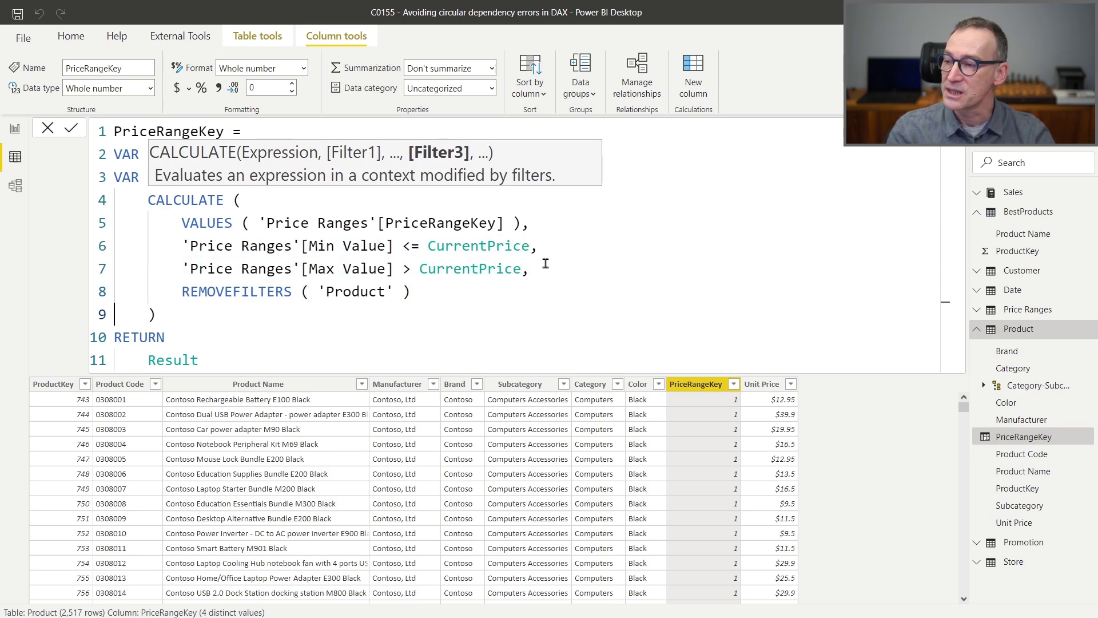
Replace VALUES with DISTINCT around 'Price Ranges'[PriceRangeKey] in the PriceRangeKey formula
key("End")
key("Up")
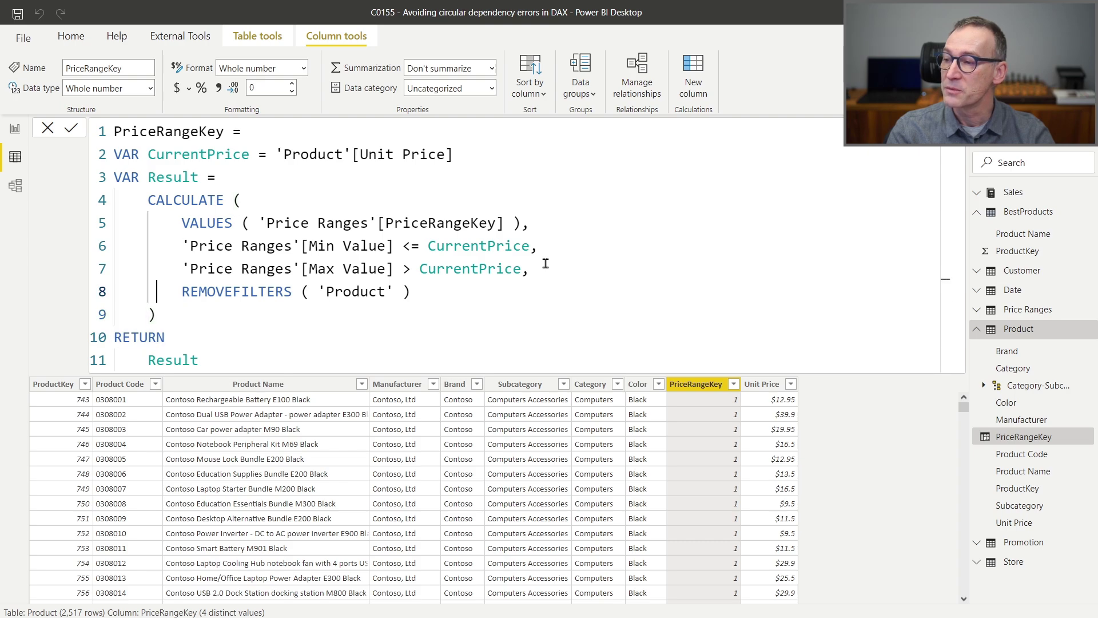
key("End")
key("Up")
key("Up")
key("Up")
key("Home")
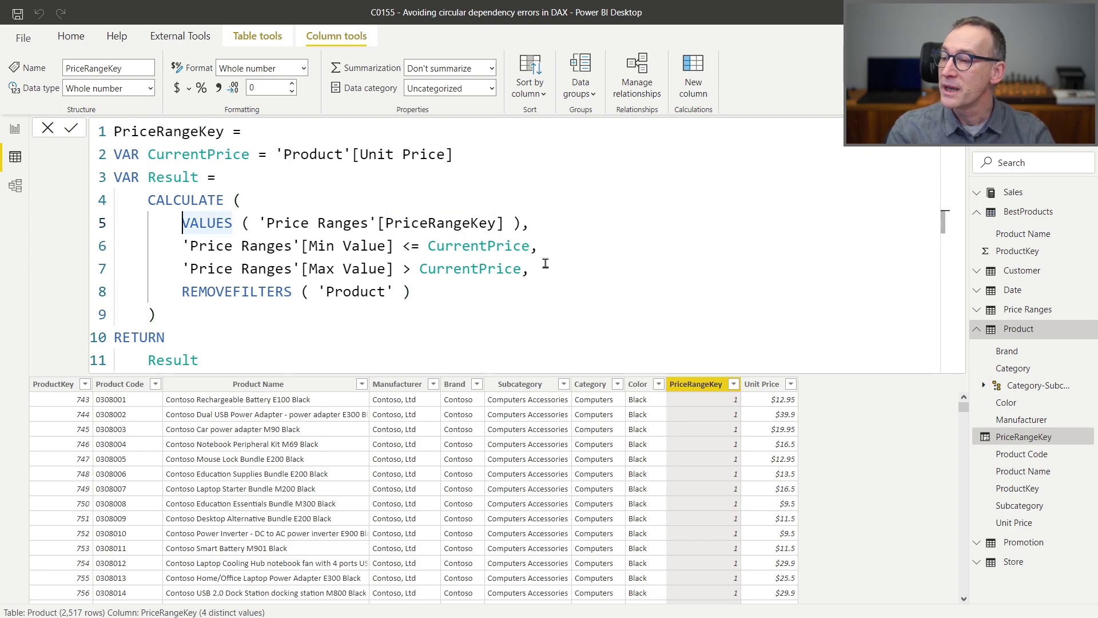
key("ctrl+shift+Right")
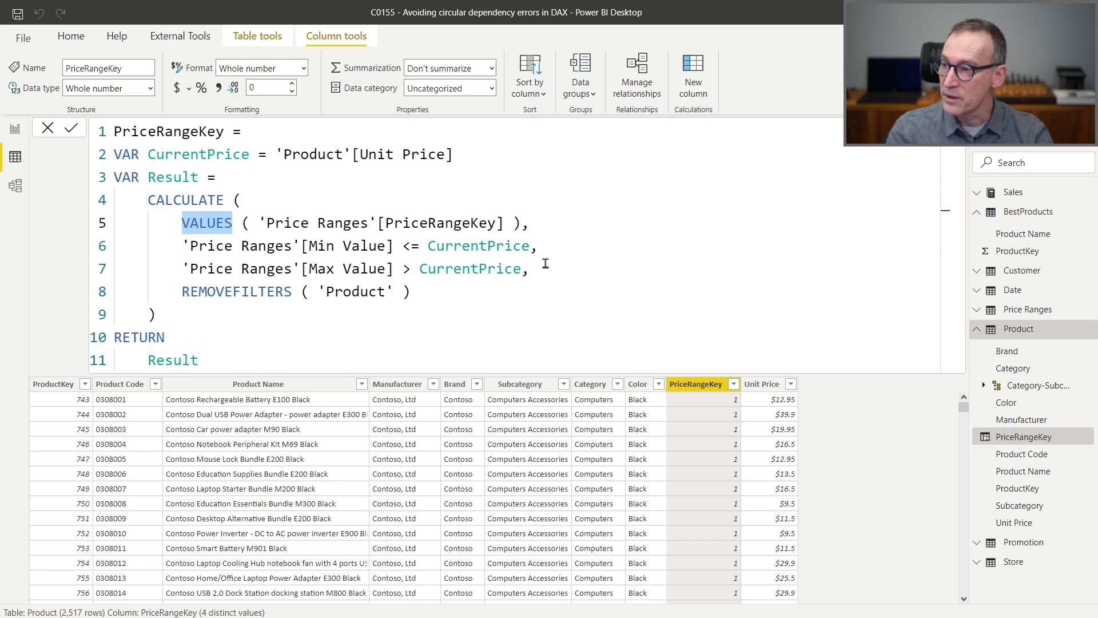
type("DISTINCT")
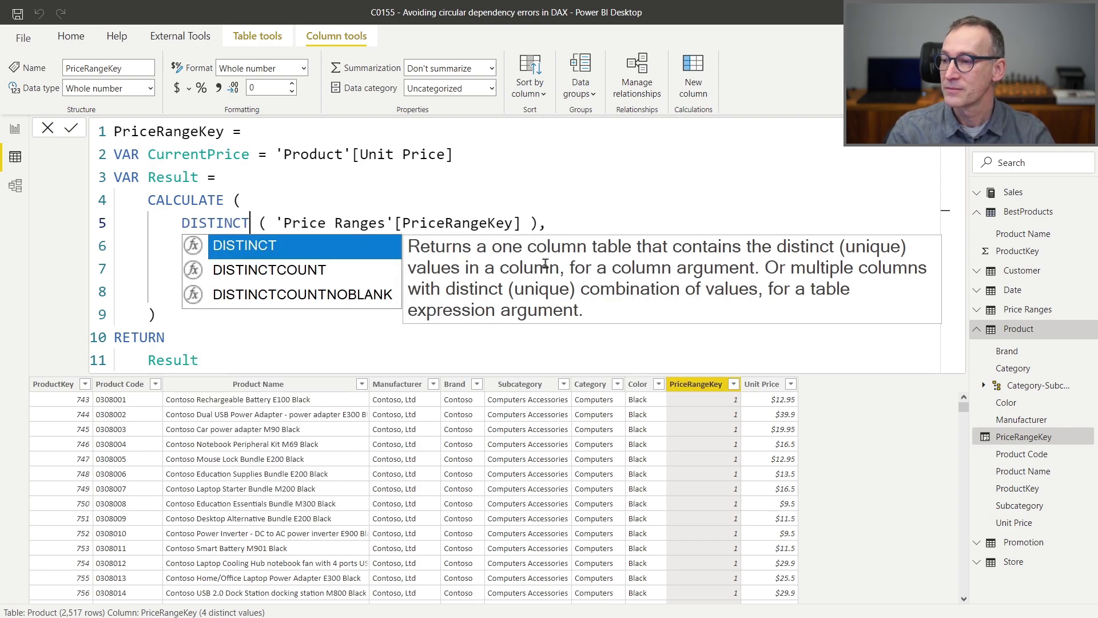
key("Escape")
key("Left")
Copy the 'Price Ranges'[Min Value] reference onto a new line above the Min Value condition
key("Down")
key("Down")
key("Down")
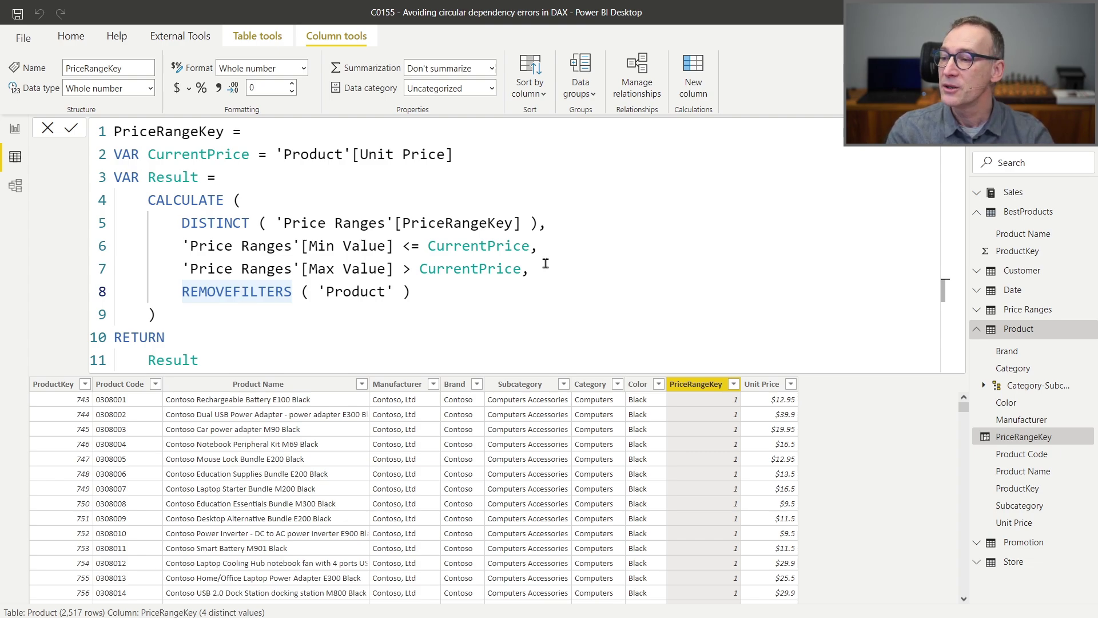
key("Up")
key("Up")
key("Home")
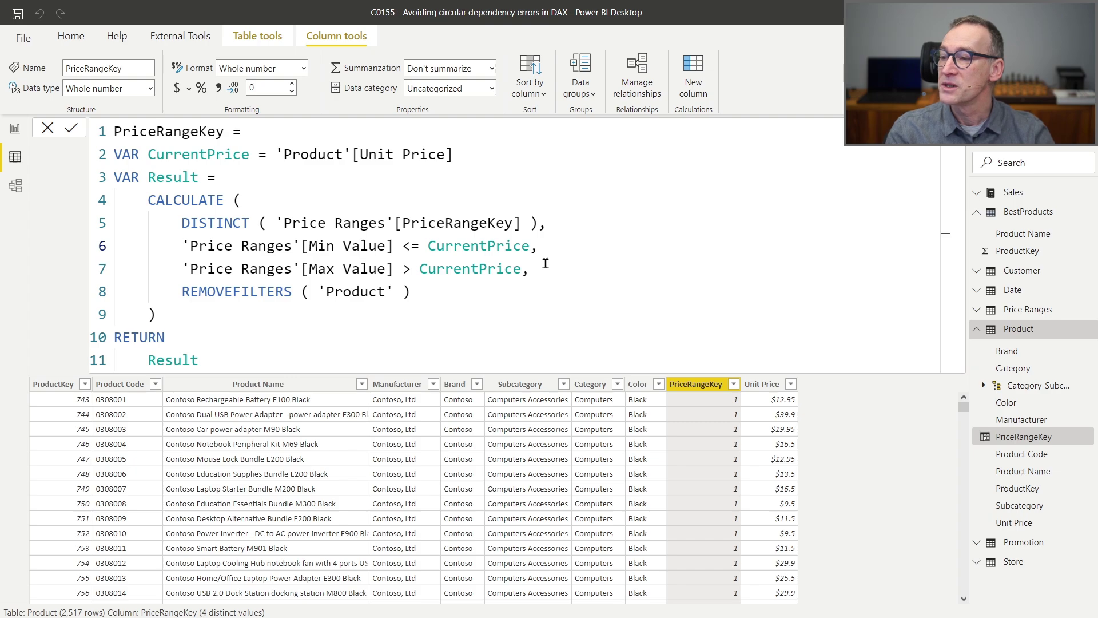
key("shift+End")
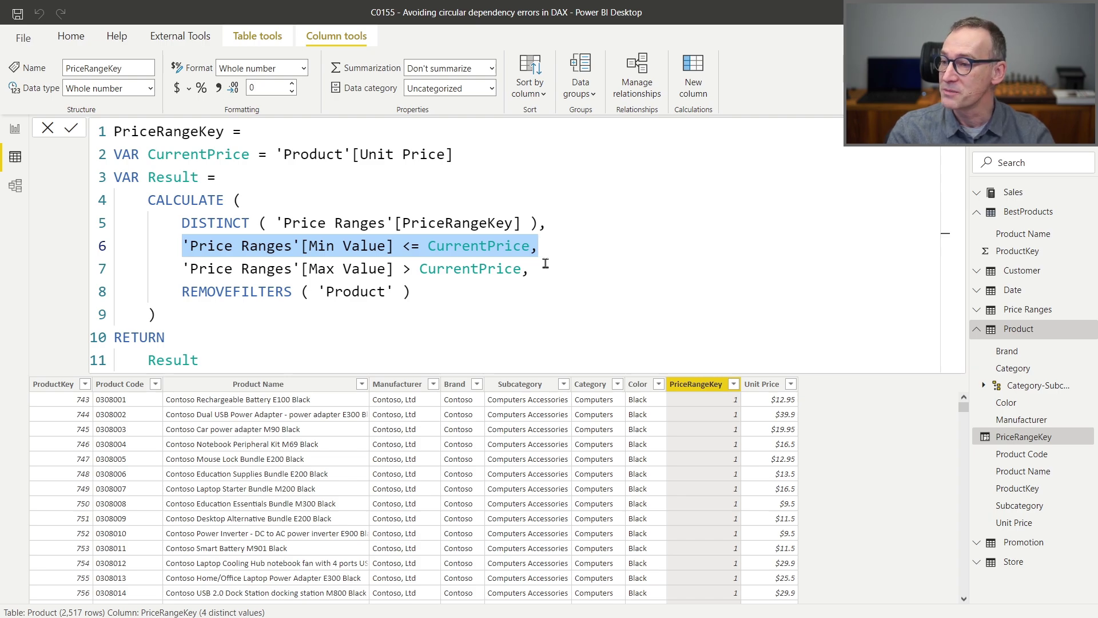
key("Home")
key("ctrl+shift+Right")
key("ctrl+shift+Right")
key("ctrl+shift+Right")
key("ctrl+shift+Right")
key("ctrl+shift+Right")
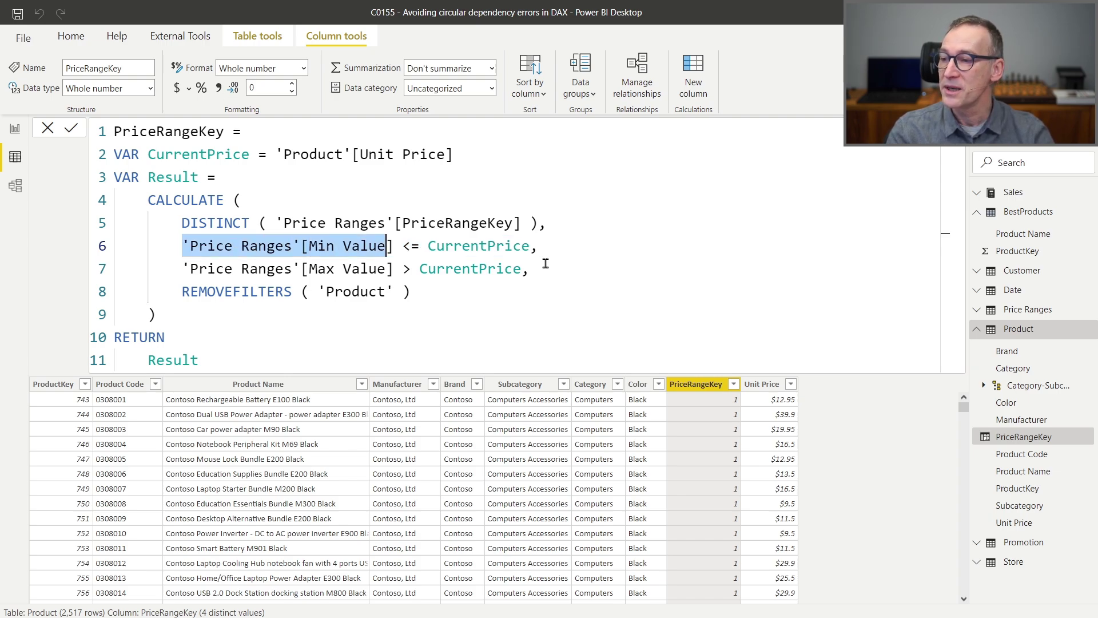
key("ctrl+shift+Right")
key("ctrl+c")
key("Home")
key("Return")
key("Up")
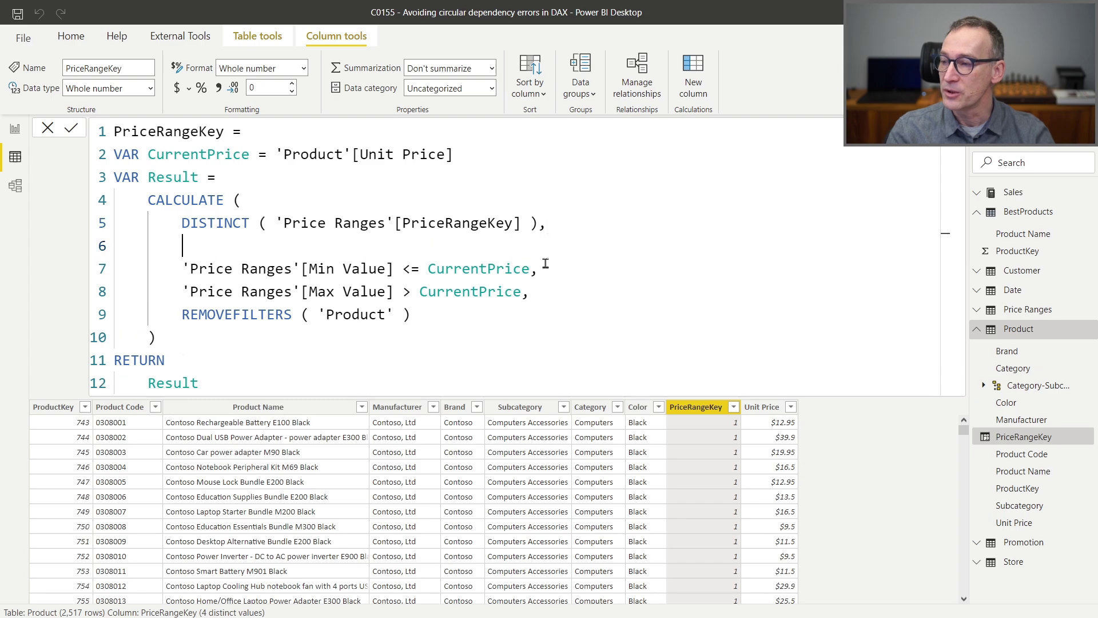
key("ctrl+v")
Open a FILTER over ALLNOBLANKROW ( 'Price Ranges'[Min Value] ) around the copied reference, ending its line with a comma
key("Home")
type("FILTER (")
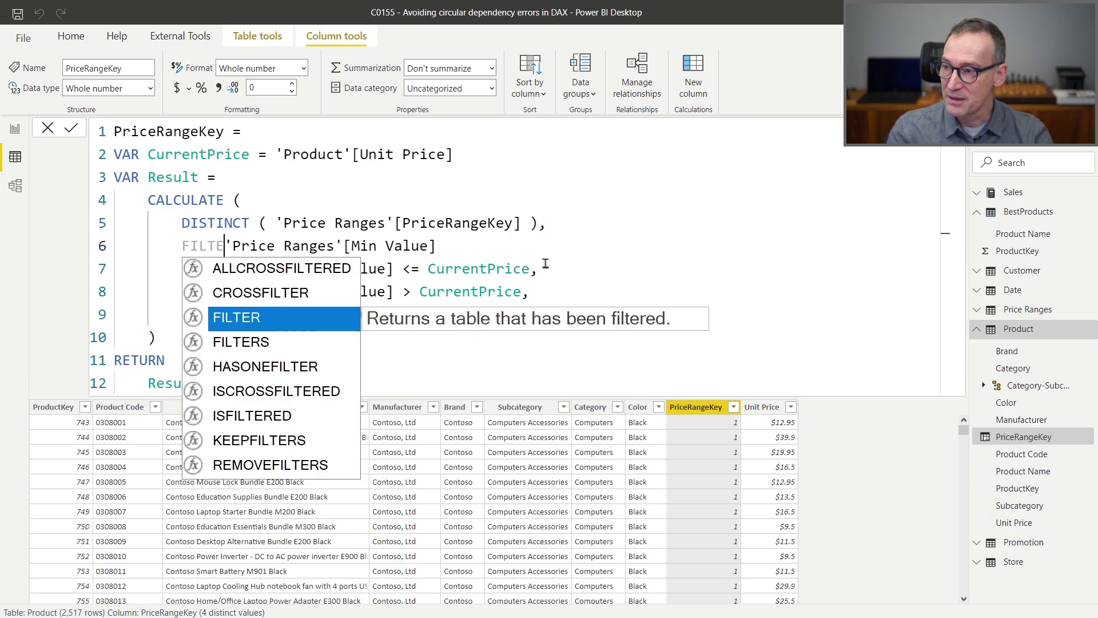
key("shift+Return")
type("ALLNO")
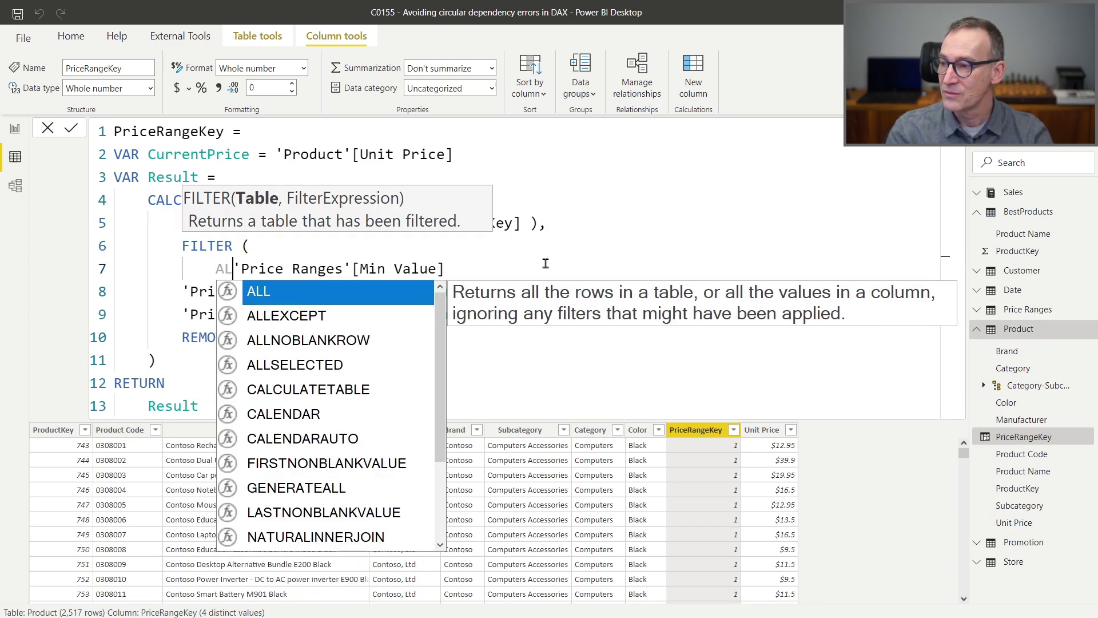
key("Tab")
type("(")
key("End")
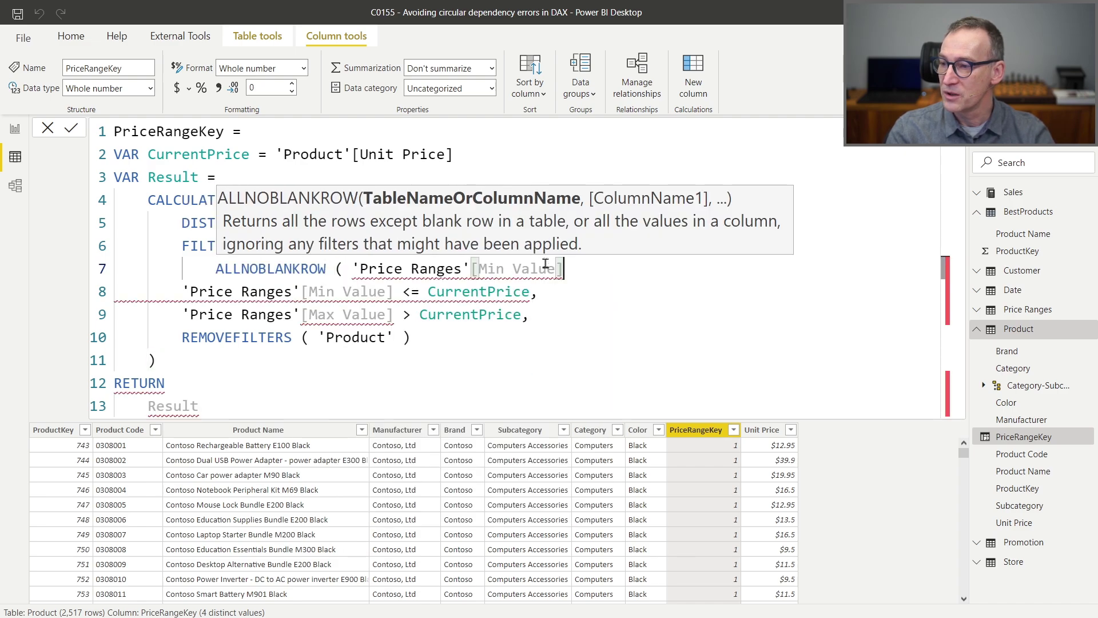
type(")")
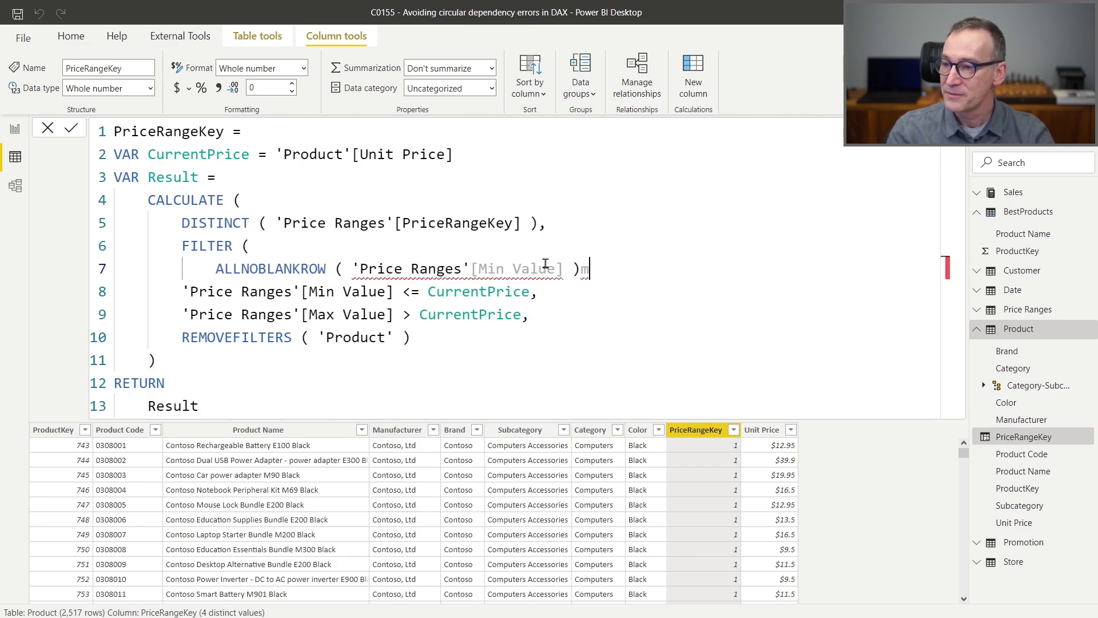
type(",")
Indent the Min Value condition inside FILTER and add FILTER's closing parenthesis on a new line below it
key("Down")
key("Home")
key("Tab")
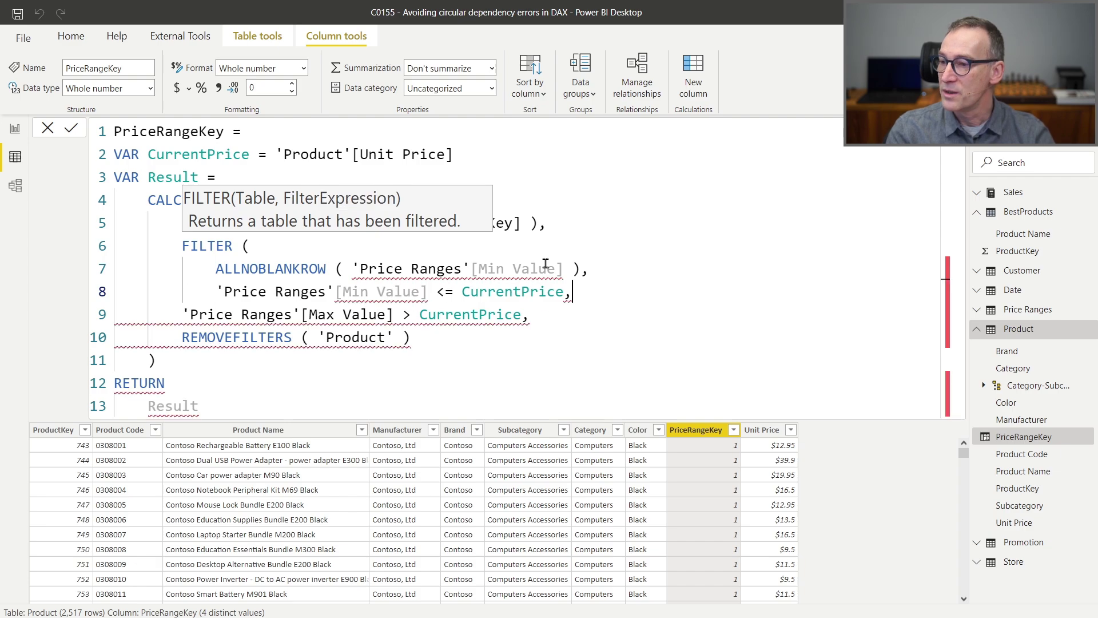
key("End")
key("Return")
key("BackSpace")
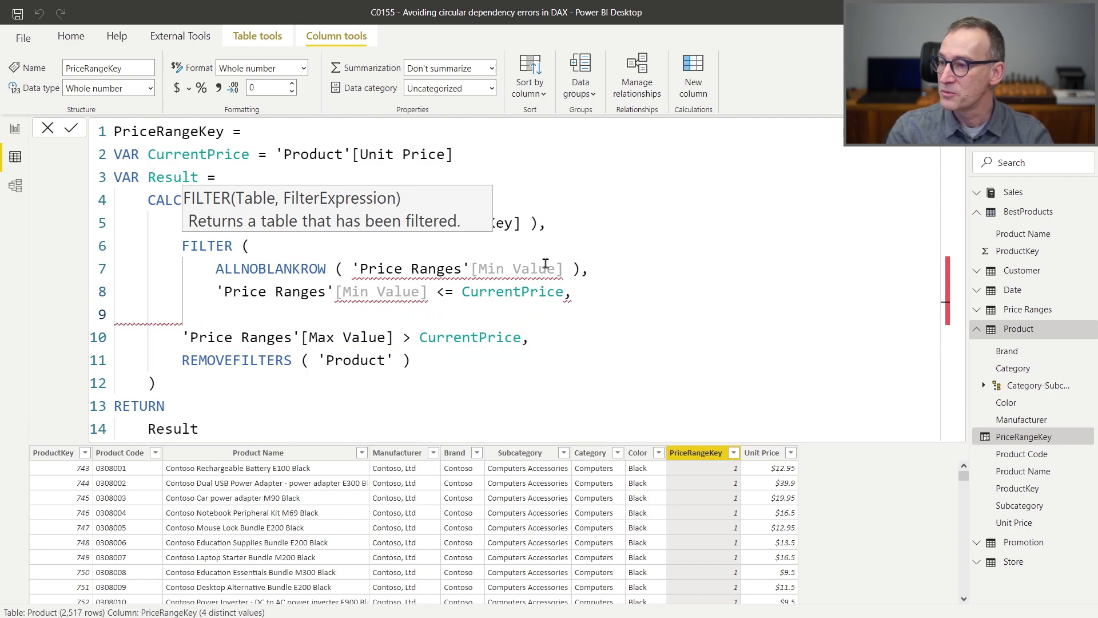
type(")")
Remove the trailing comma from the Min Value condition and put a comma after FILTER's closing parenthesis
key("Up")
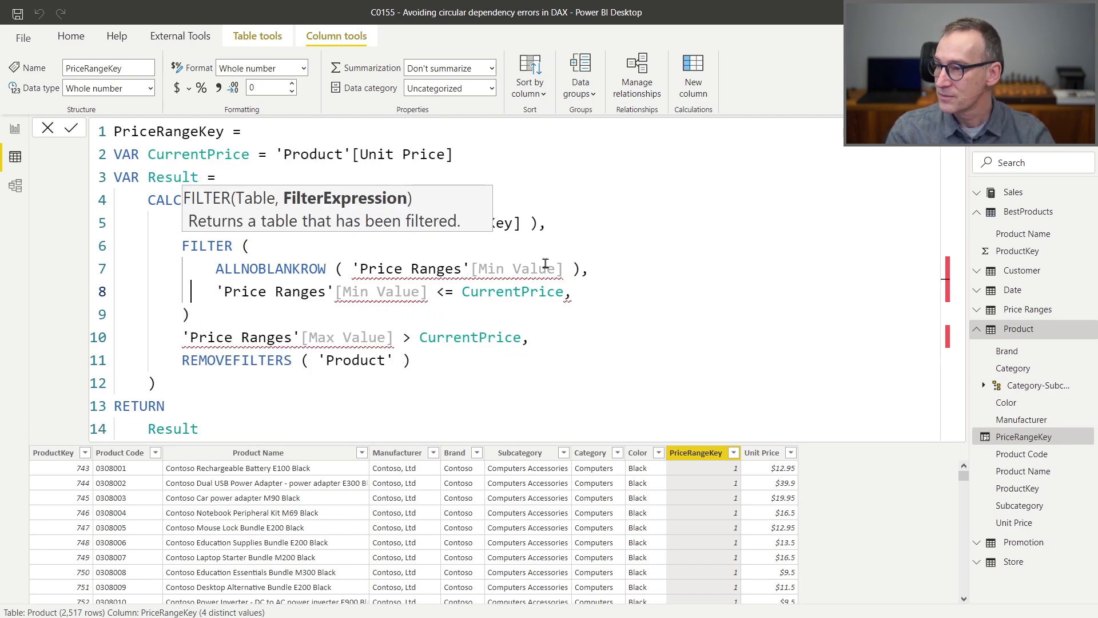
key("End")
key("Left")
key("Delete")
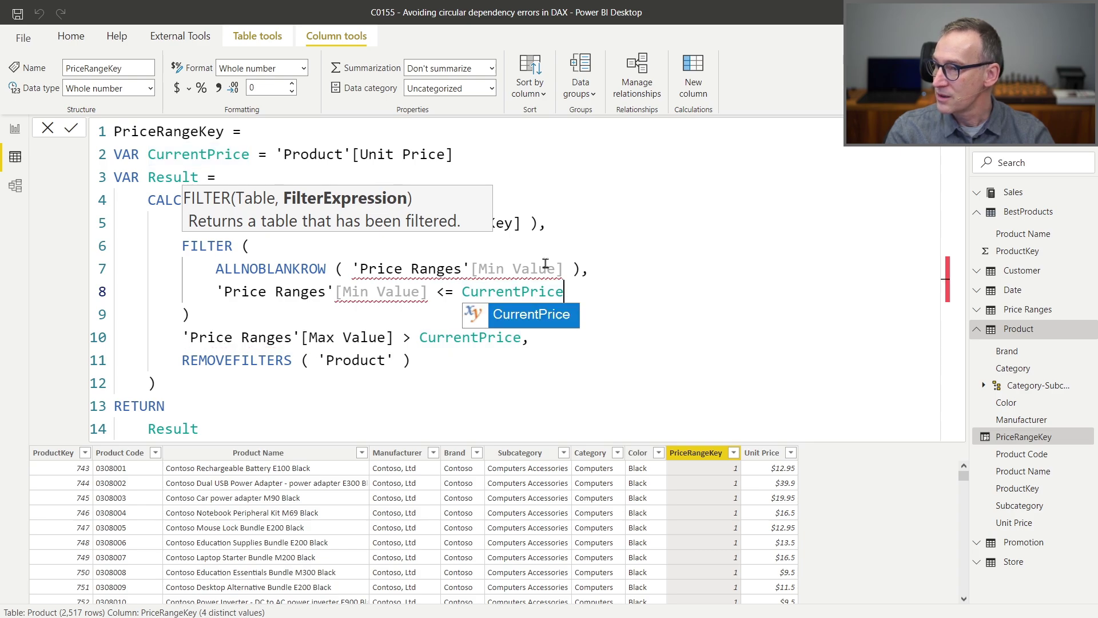
key("Escape")
key("Down")
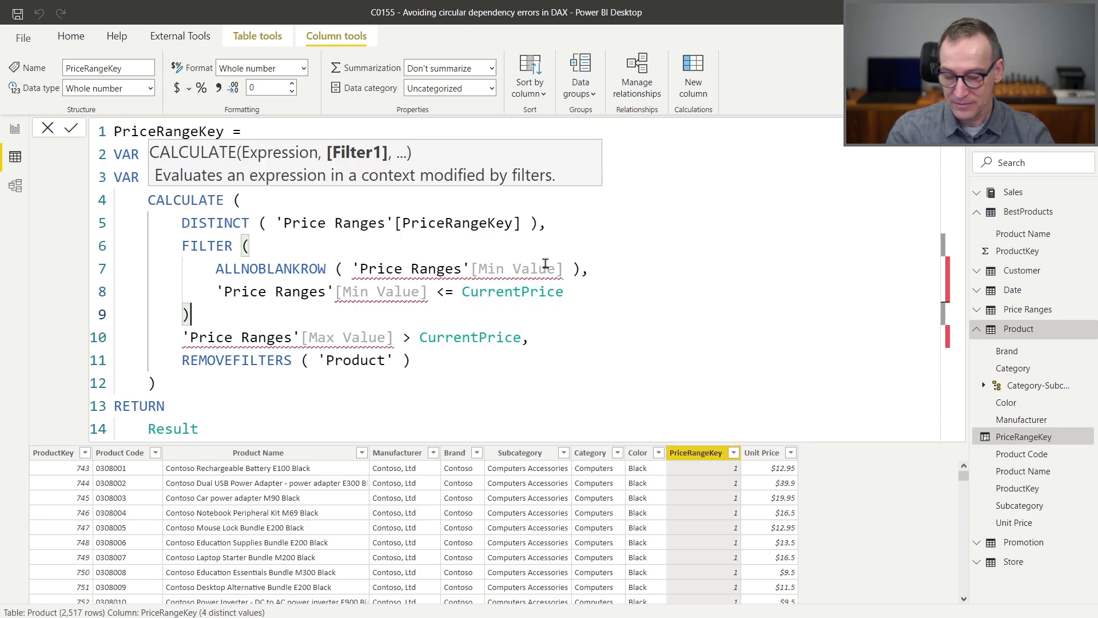
type(",")
key("Left")
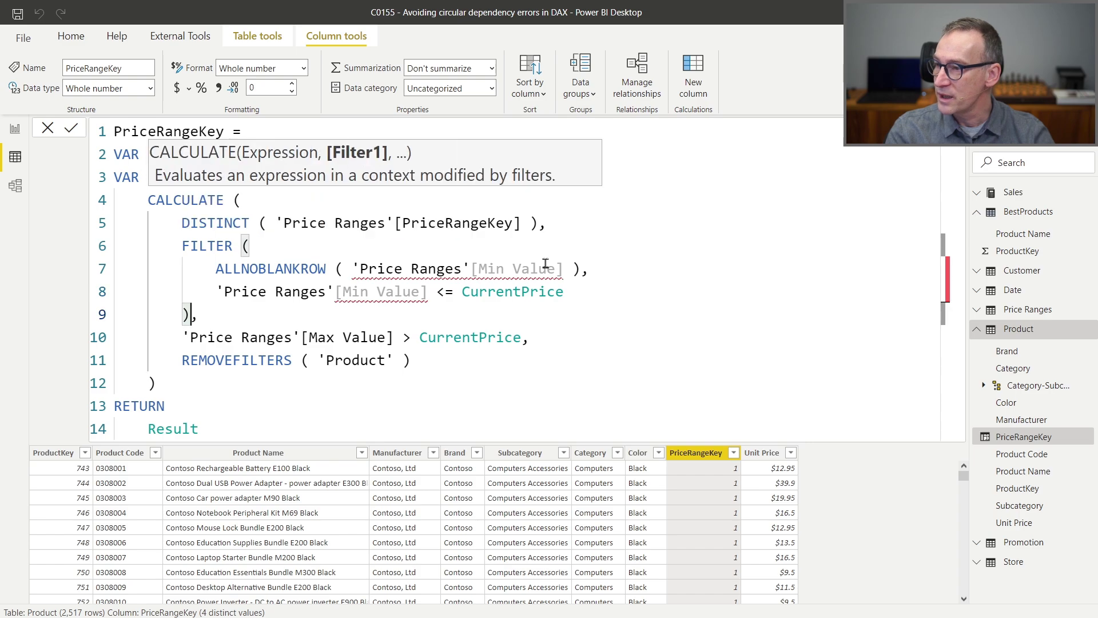
key("Right")
Open a second FILTER over ALLNOBLANKROW ( 'Price Ranges'[Max Value] ), above the Max Value condition
key("Return")
type("FILTER ")
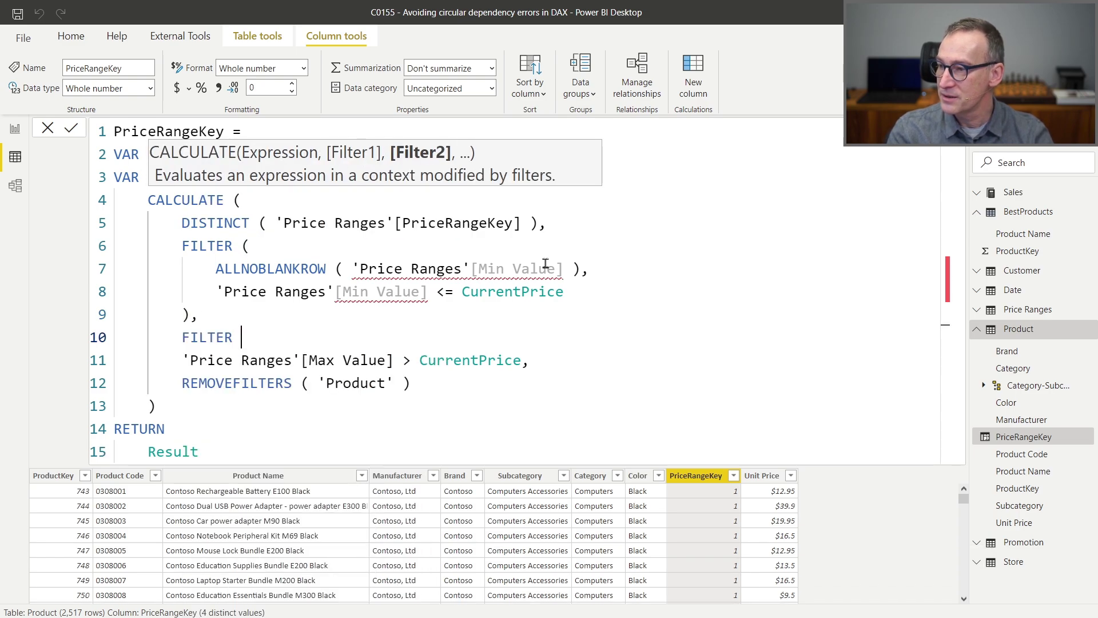
type("(")
key("Return")
type("ALLNO")
key("Tab")
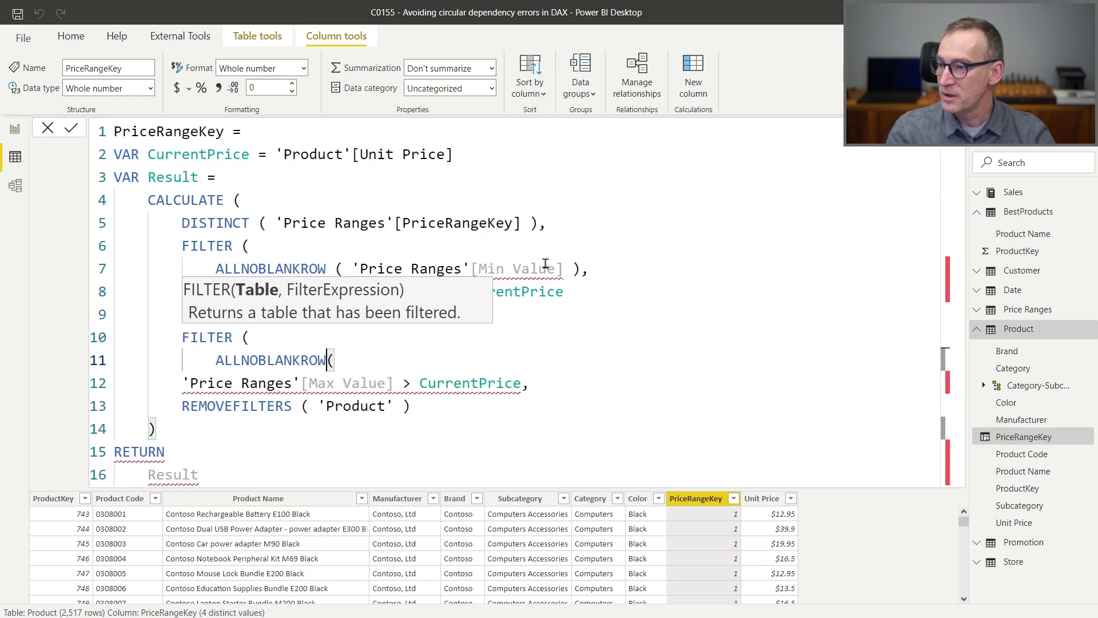
key("Delete")
type("( ")
type("'Price")
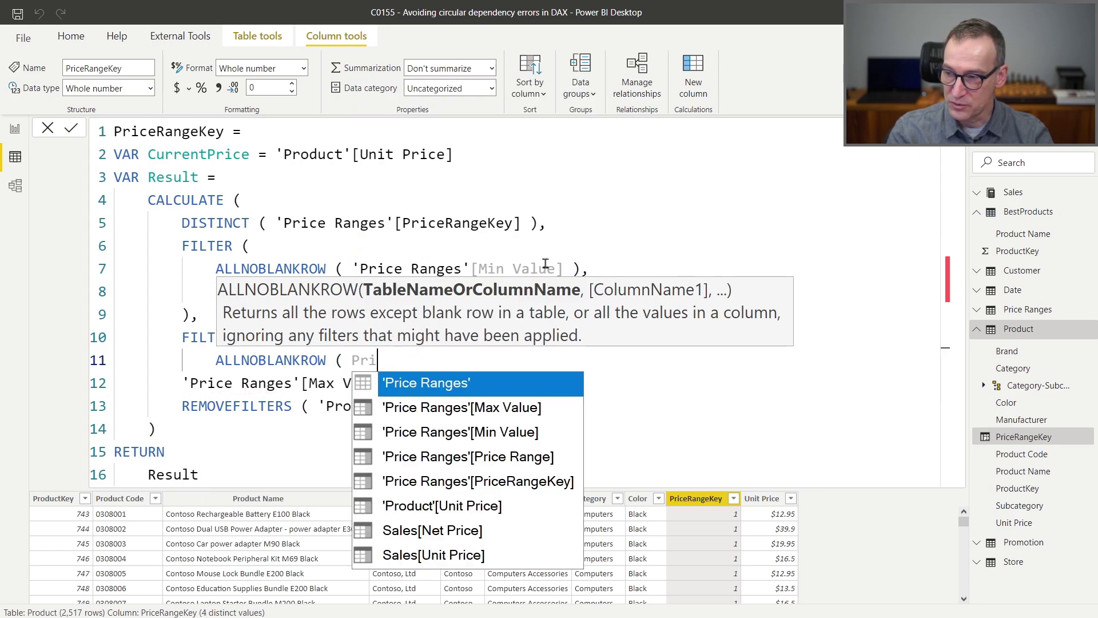
key("Down")
key("Tab")
type("),")
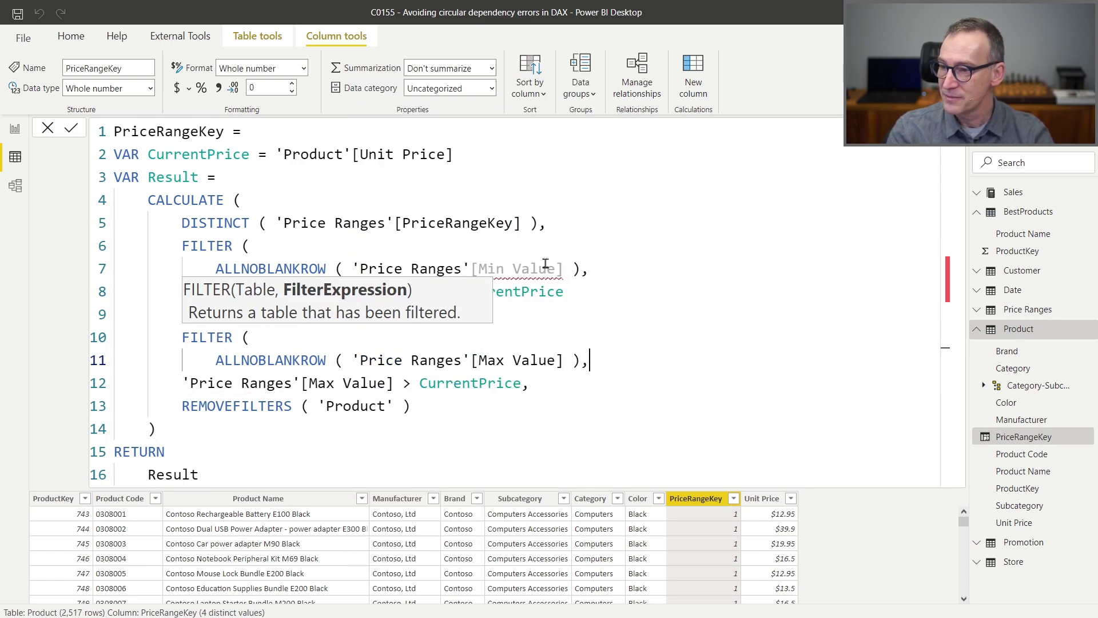
Indent the Max Value condition inside the second FILTER and close that FILTER on a new line before the comma
key("Down")
key("Home")
key("Tab")
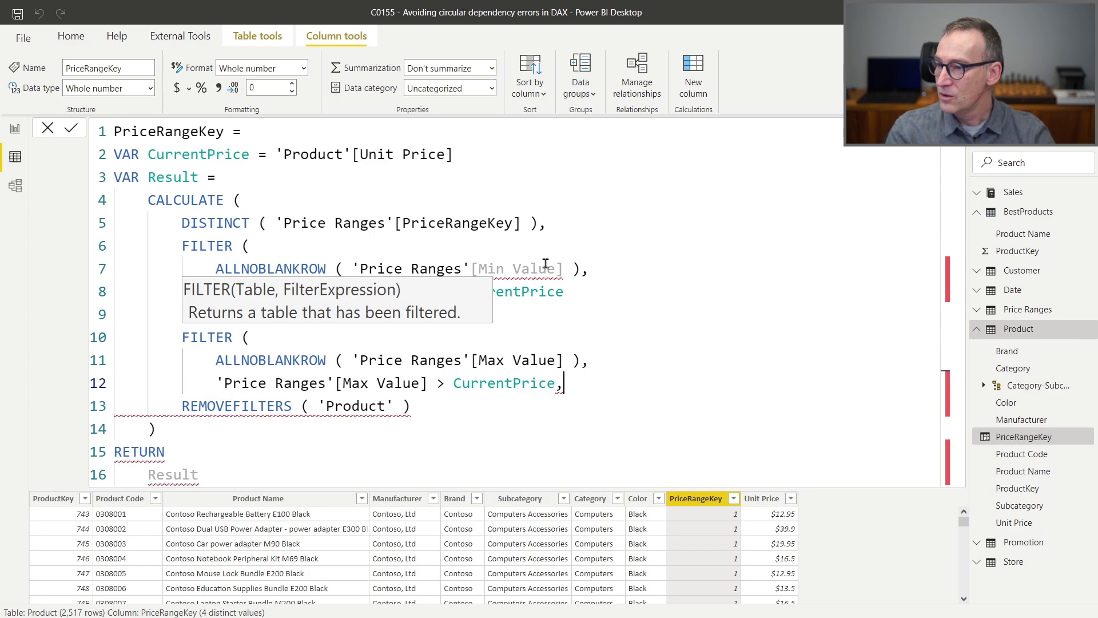
key("End")
key("Left")
key("shift+Return")
key("shift+Tab")
type(")")
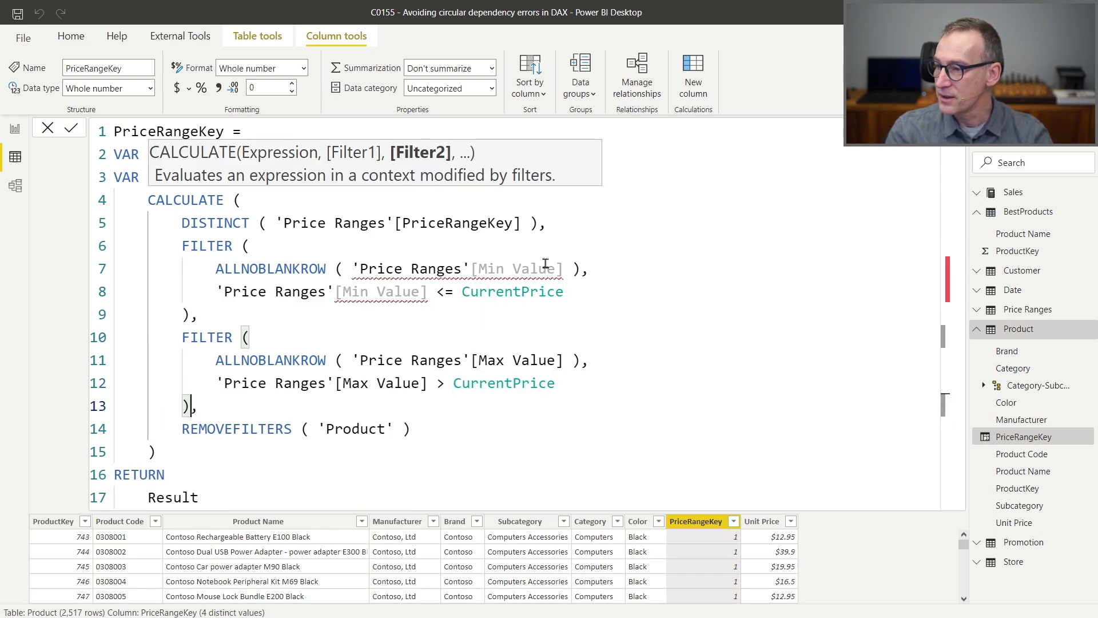
key("ctrl+End")
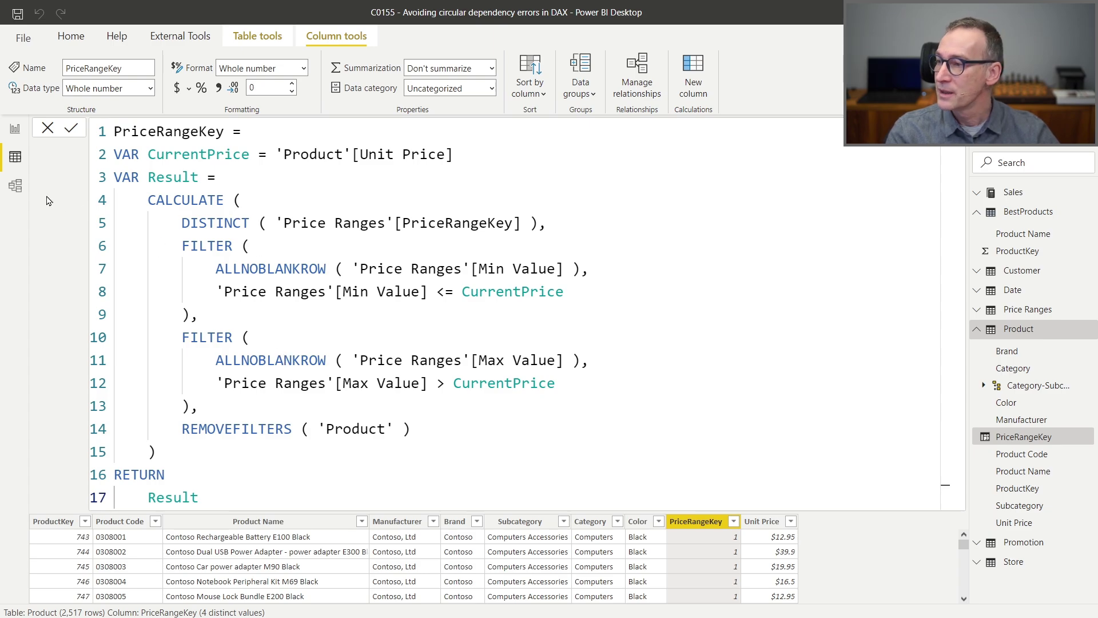
Relate Product to Price Ranges on PriceRangeKey in the model diagram, and reposition the Price Ranges table beside Product
left_click(15, 185)
left_click_drag(234, 330, 581, 481)
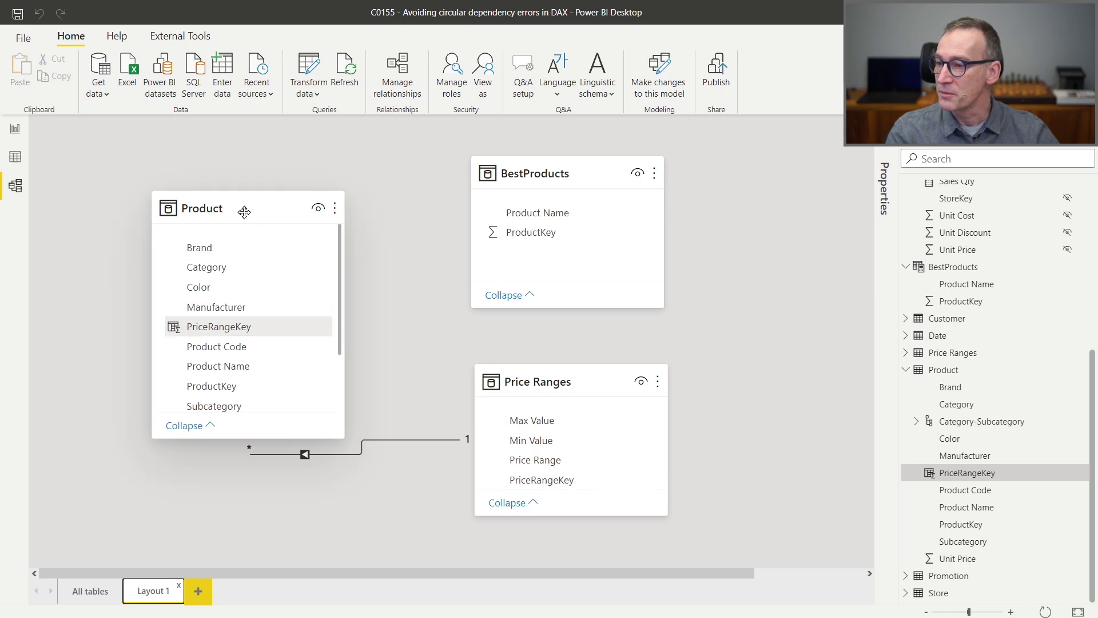
left_click_drag(574, 380, 607, 352)
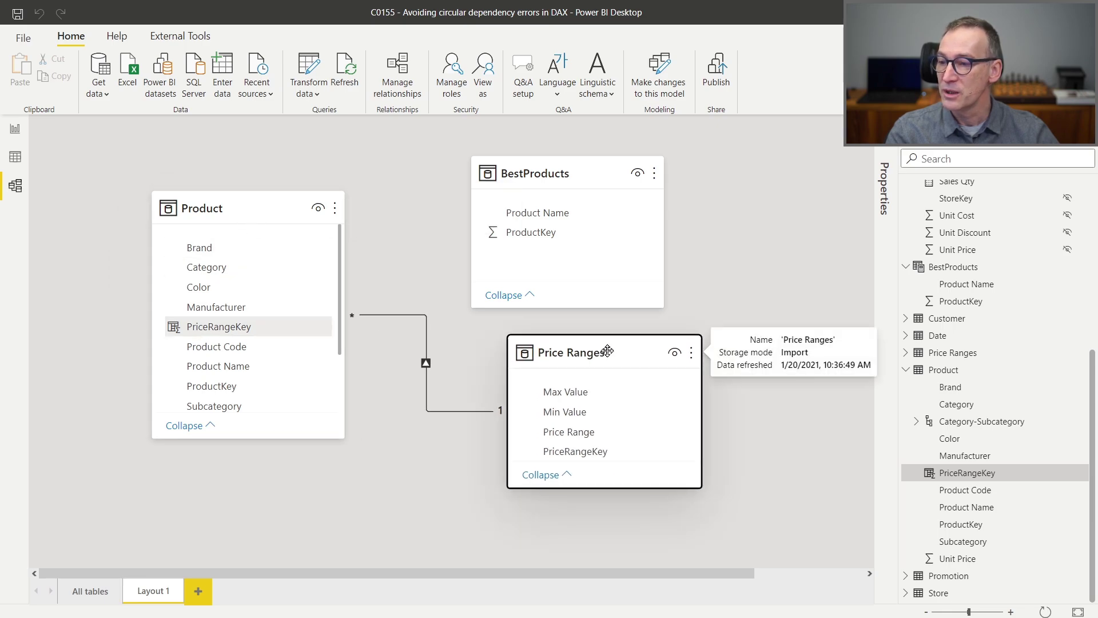